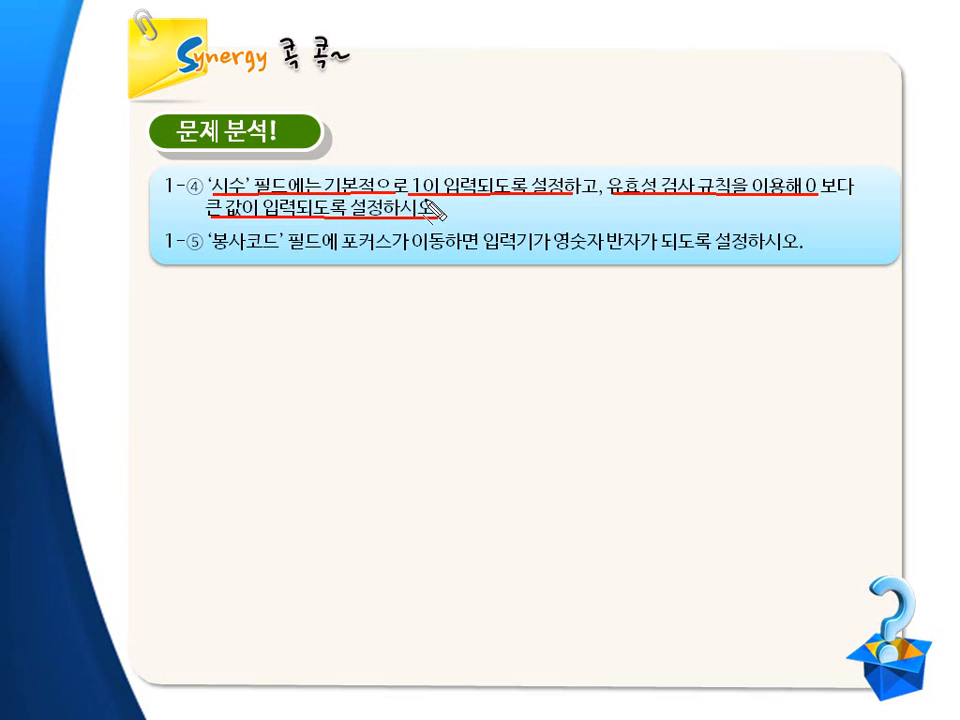
{"action": "key", "text": "Escape"}
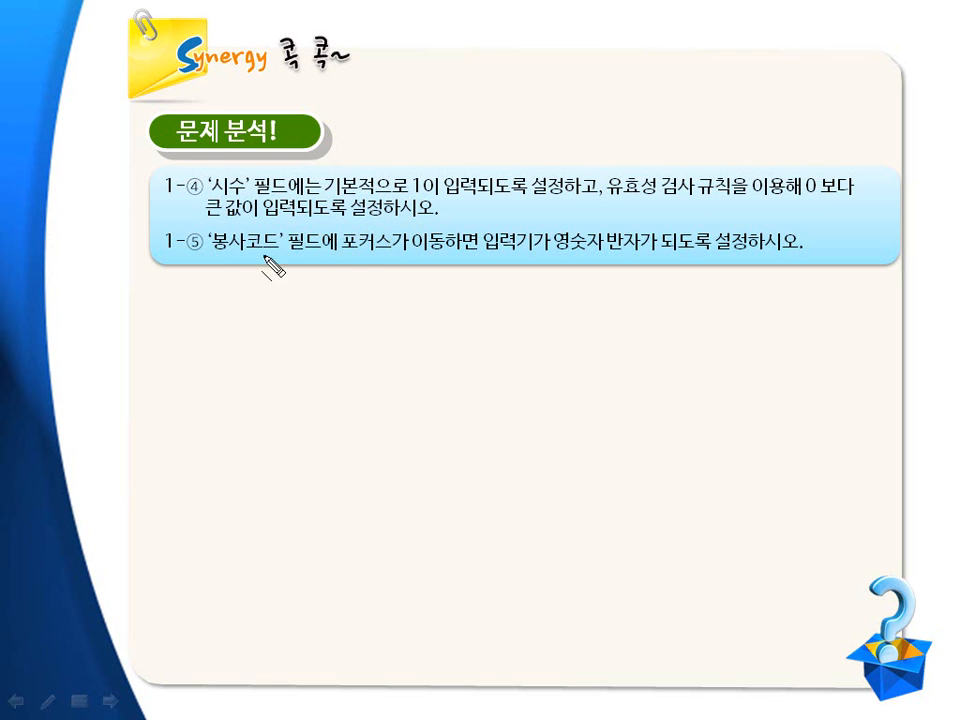
{"action": "left_click_drag", "start_coordinate": [214, 251], "coordinate": [783, 254]}
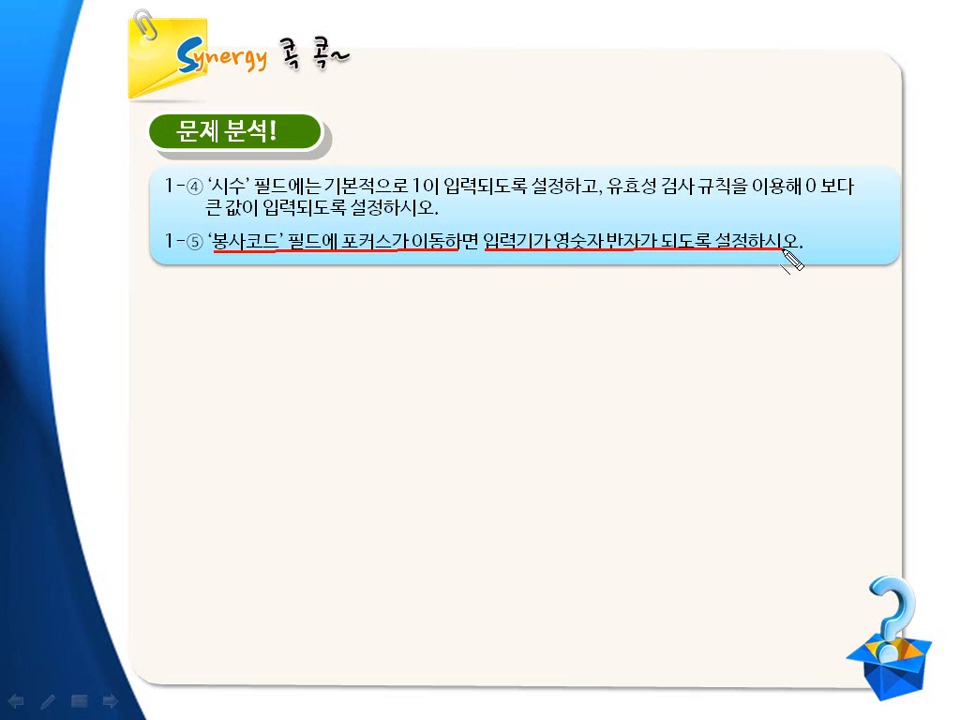
{"action": "key", "text": "Escape"}
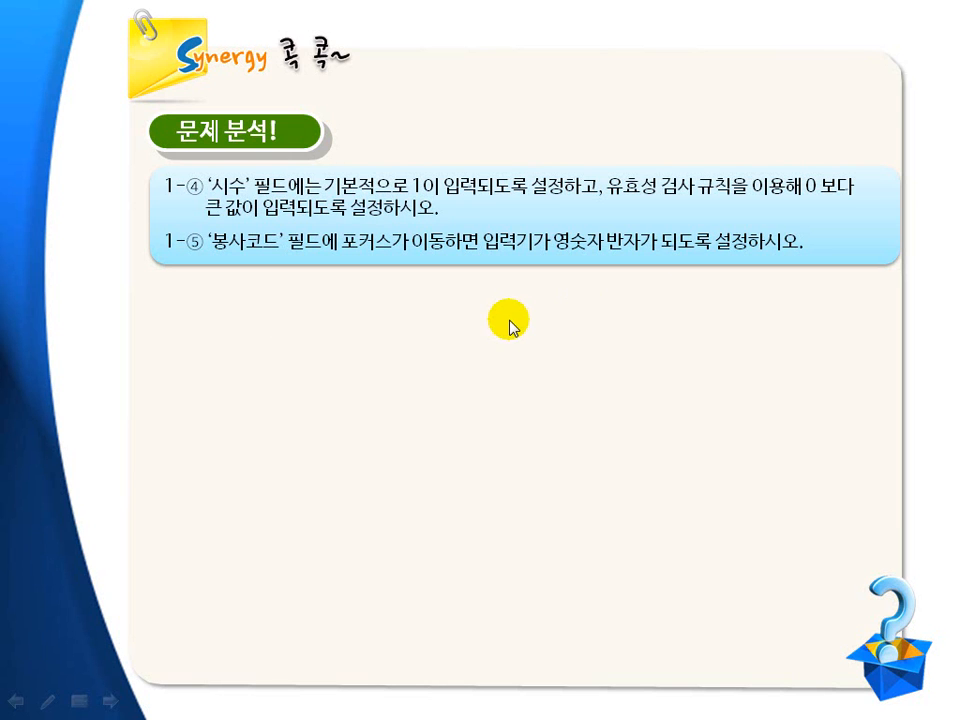
{"action": "left_click", "coordinate": [512, 321]}
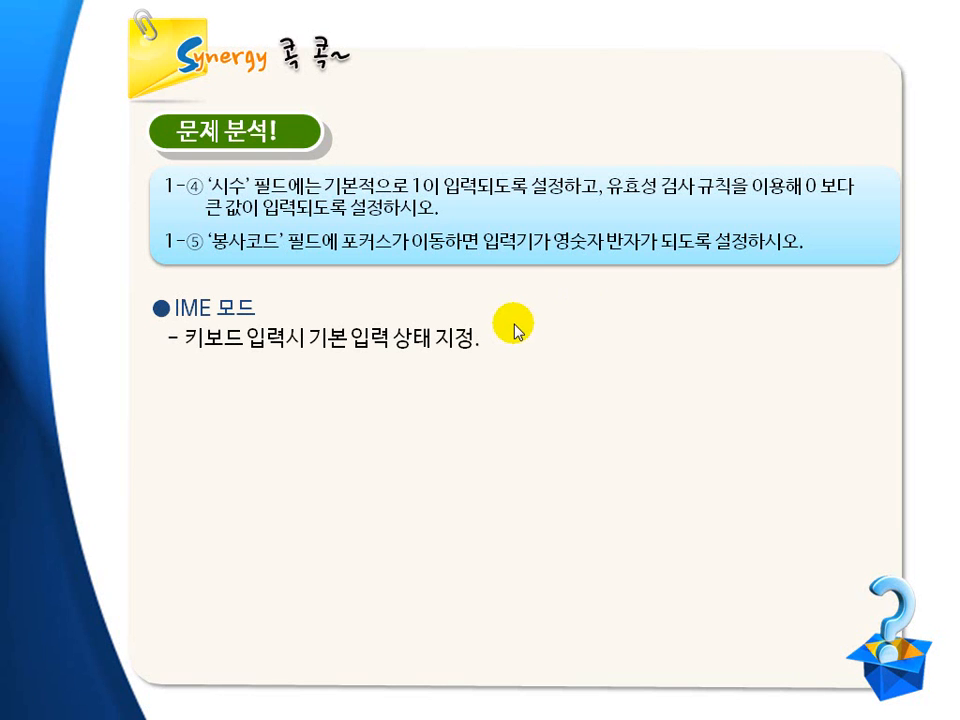
{"action": "key", "text": "ctrl+p"}
{"action": "left_click_drag", "start_coordinate": [178, 320], "coordinate": [257, 318]}
{"action": "mouse_move", "coordinate": [192, 350]}
{"action": "left_mouse_down"}
{"action": "mouse_move", "coordinate": [388, 358]}
{"action": "mouse_move", "coordinate": [472, 350]}
{"action": "left_mouse_up"}
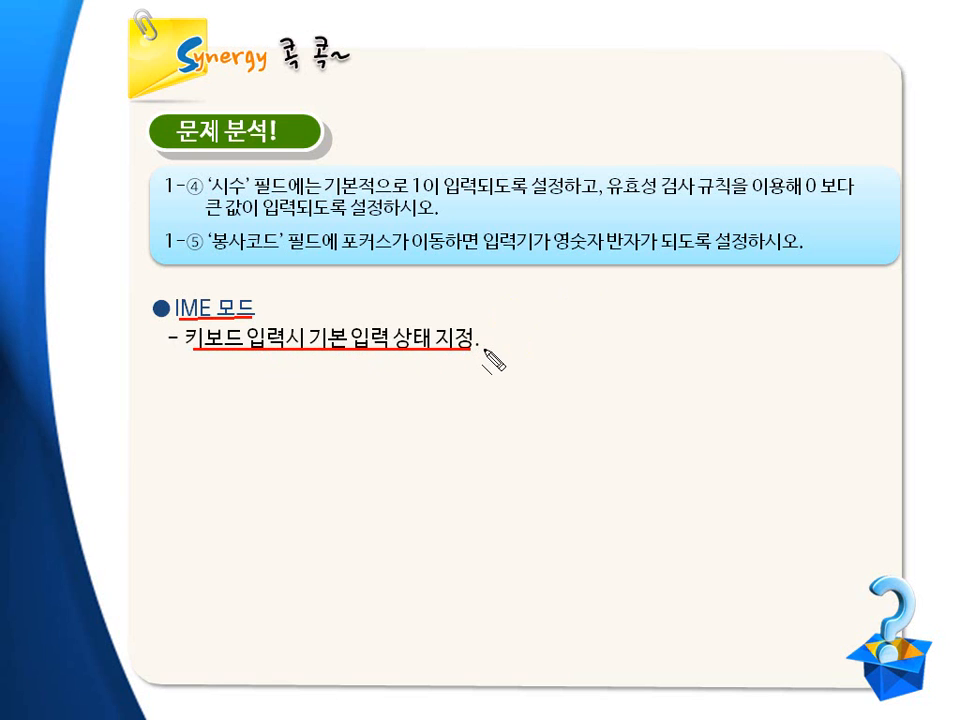
{"action": "key", "text": "Escape"}
{"action": "left_click", "coordinate": [494, 350]}
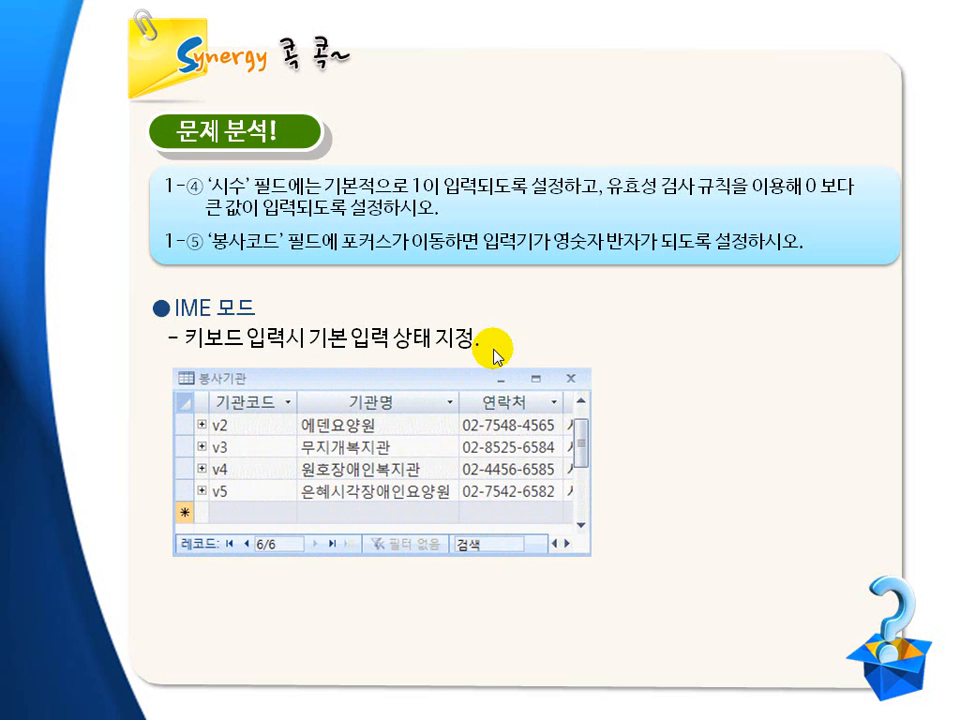
{"action": "key", "text": "ctrl+p"}
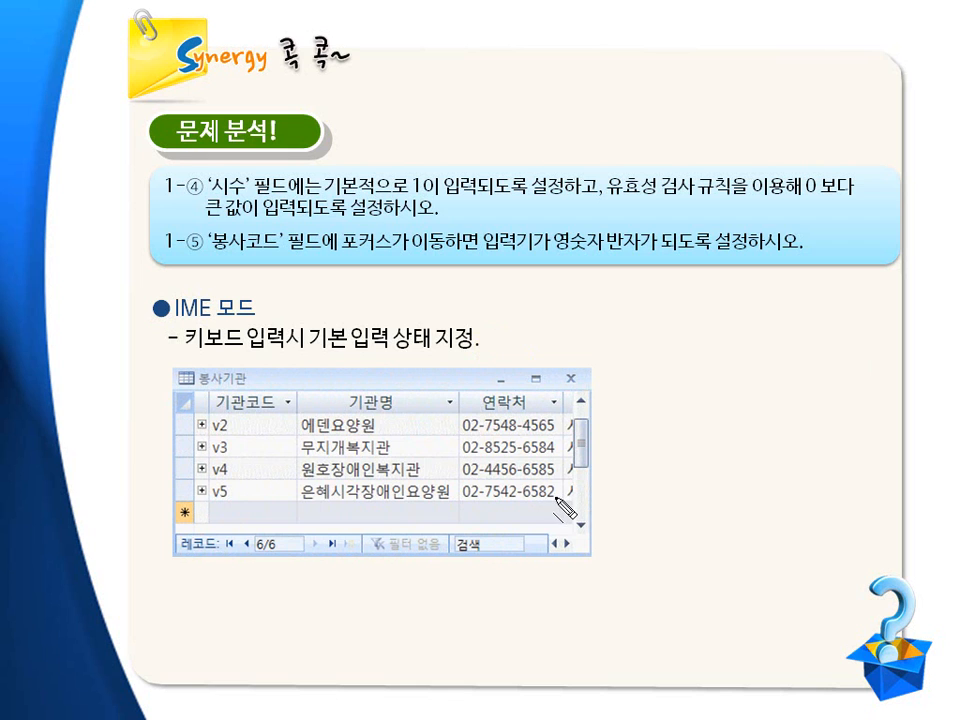
{"action": "left_click_drag", "start_coordinate": [209, 524], "coordinate": [249, 524]}
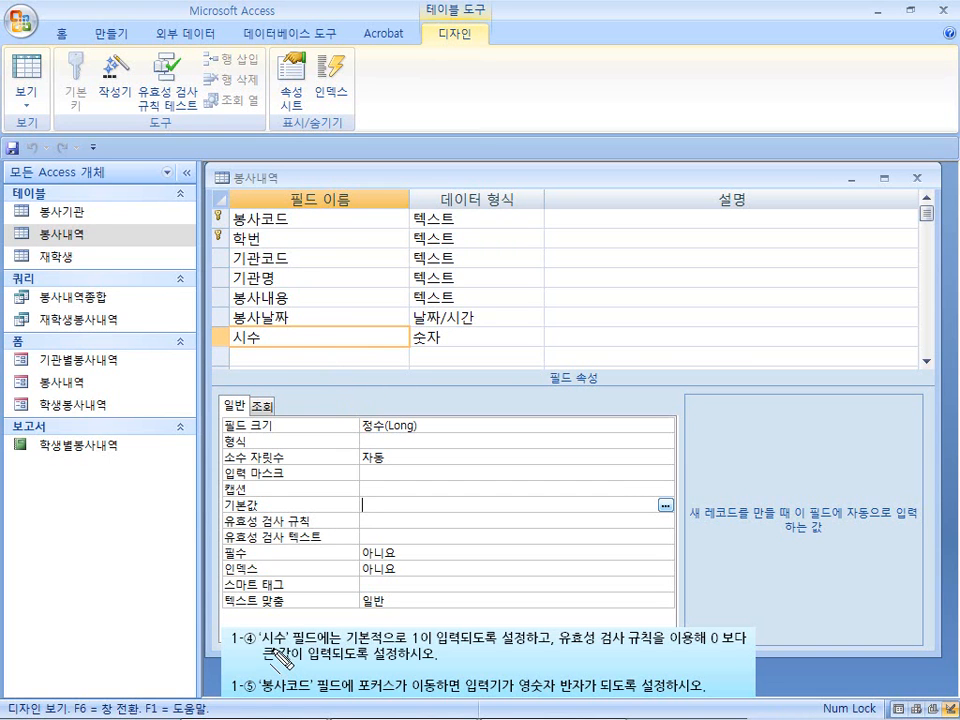
Set the default value of the 시수 field in the 봉사내역 table to 1.
{"action": "left_click_drag", "start_coordinate": [263, 647], "coordinate": [300, 647]}
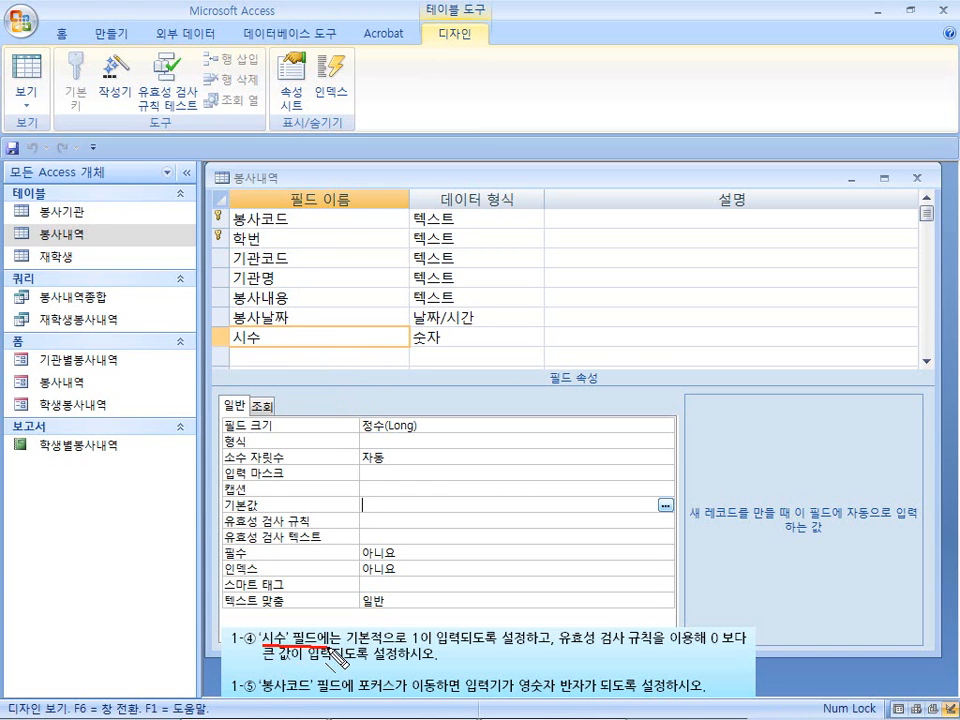
{"action": "key", "text": "Escape"}
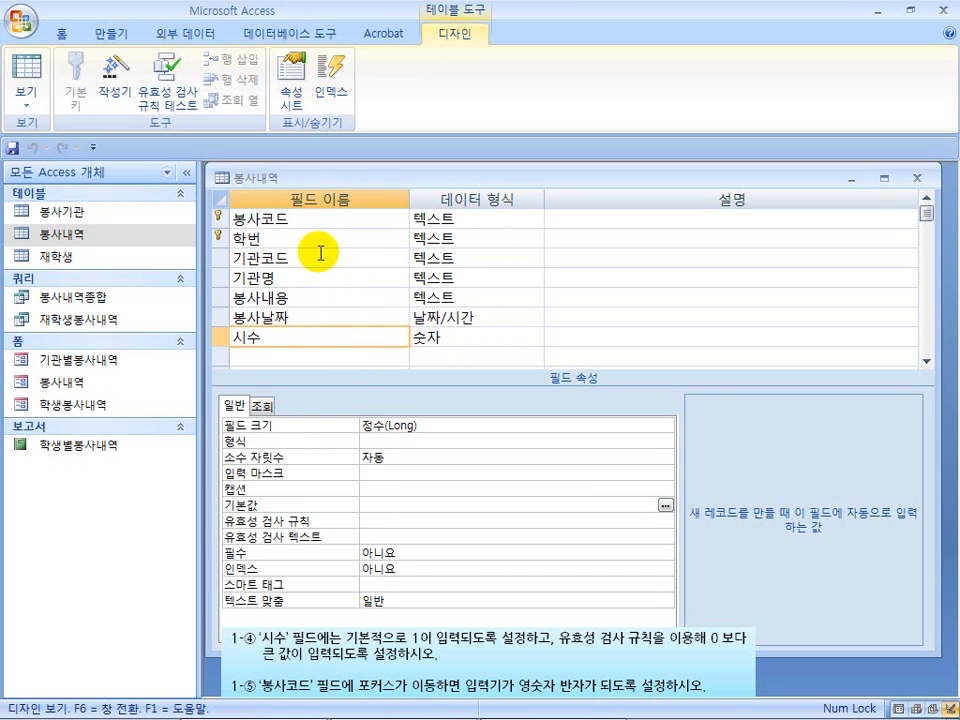
{"action": "left_click", "coordinate": [303, 337]}
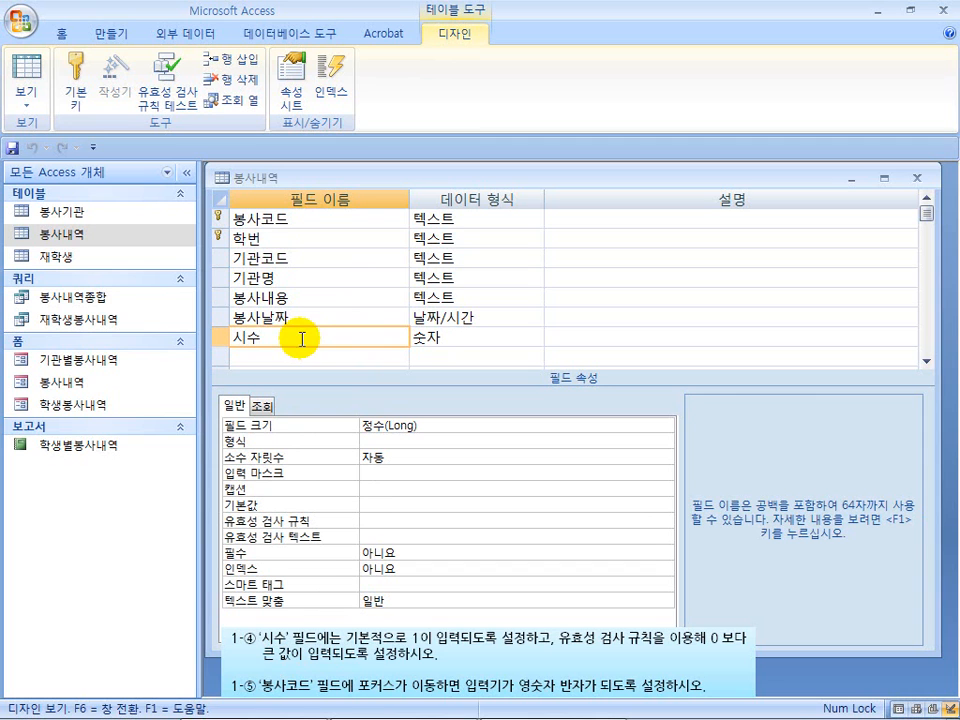
{"action": "left_click_drag", "start_coordinate": [348, 646], "coordinate": [543, 646]}
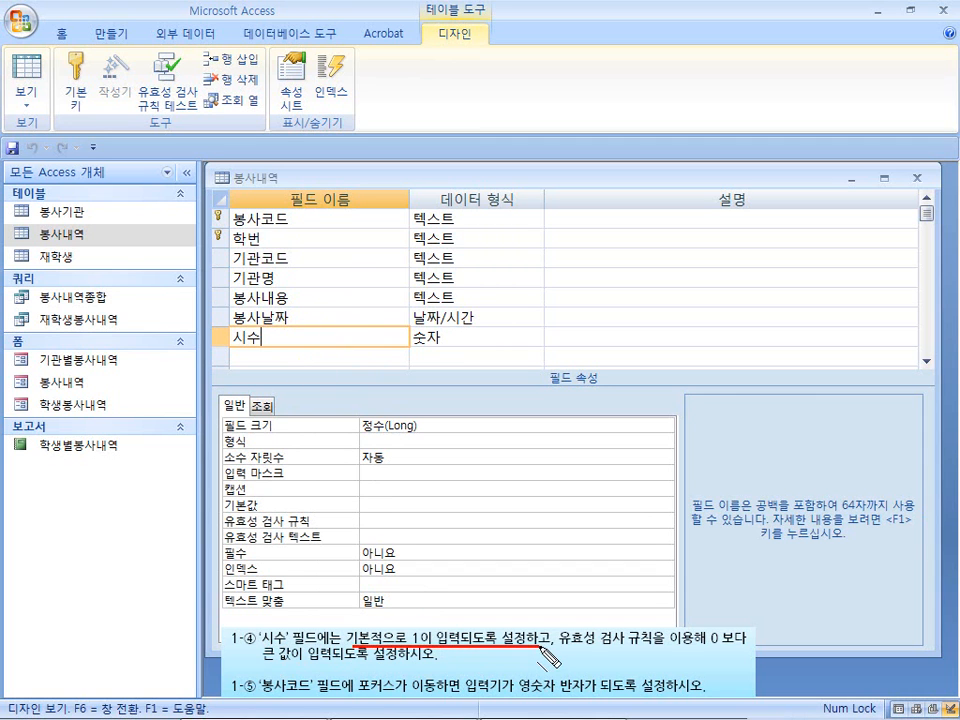
{"action": "key", "text": "Escape"}
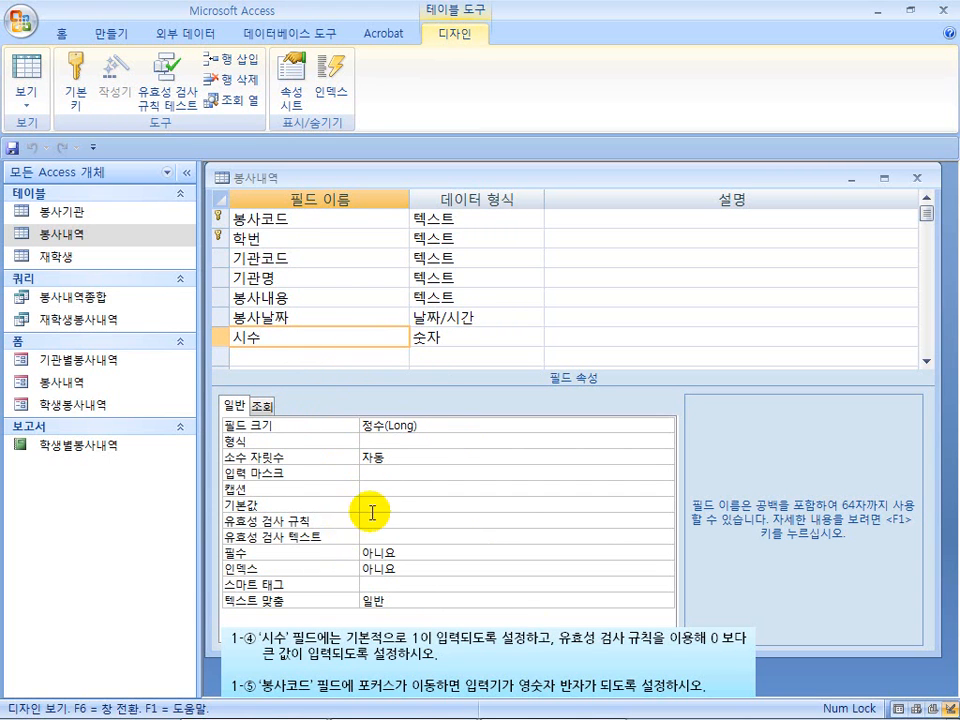
{"action": "left_click", "coordinate": [380, 505]}
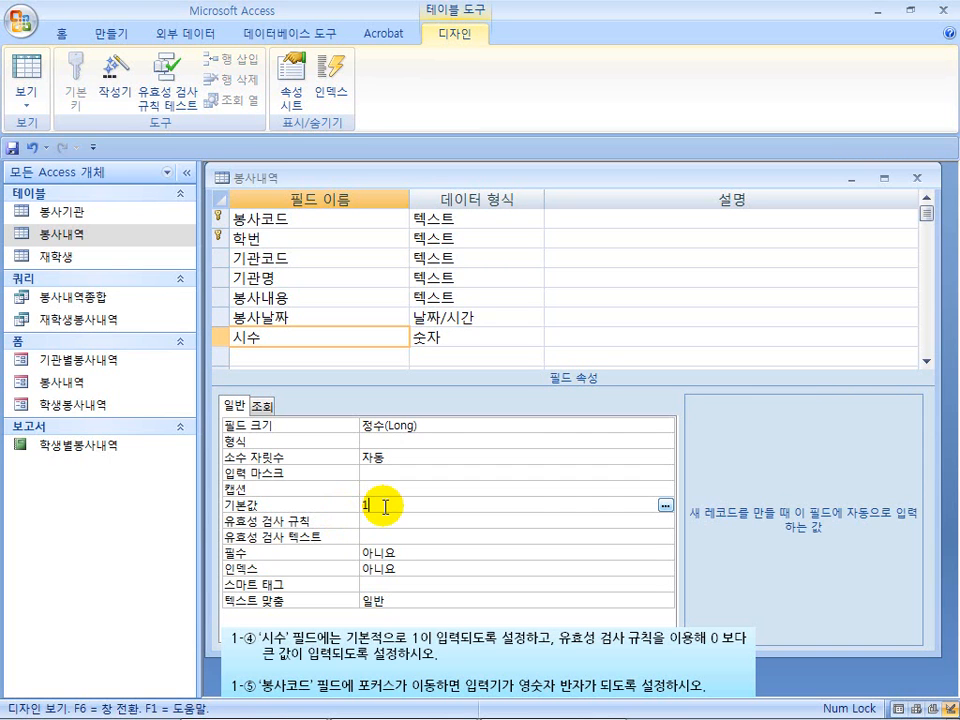
Set the validation rule of the 시수 field to >0.
{"action": "left_click_drag", "start_coordinate": [562, 646], "coordinate": [715, 648]}
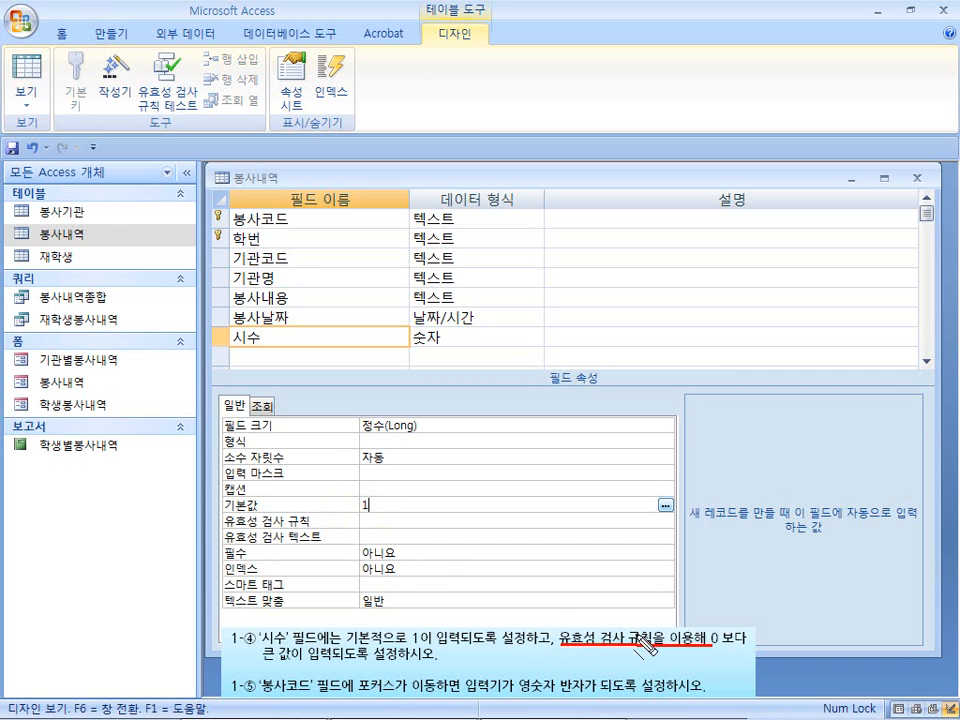
{"action": "key", "text": "Escape"}
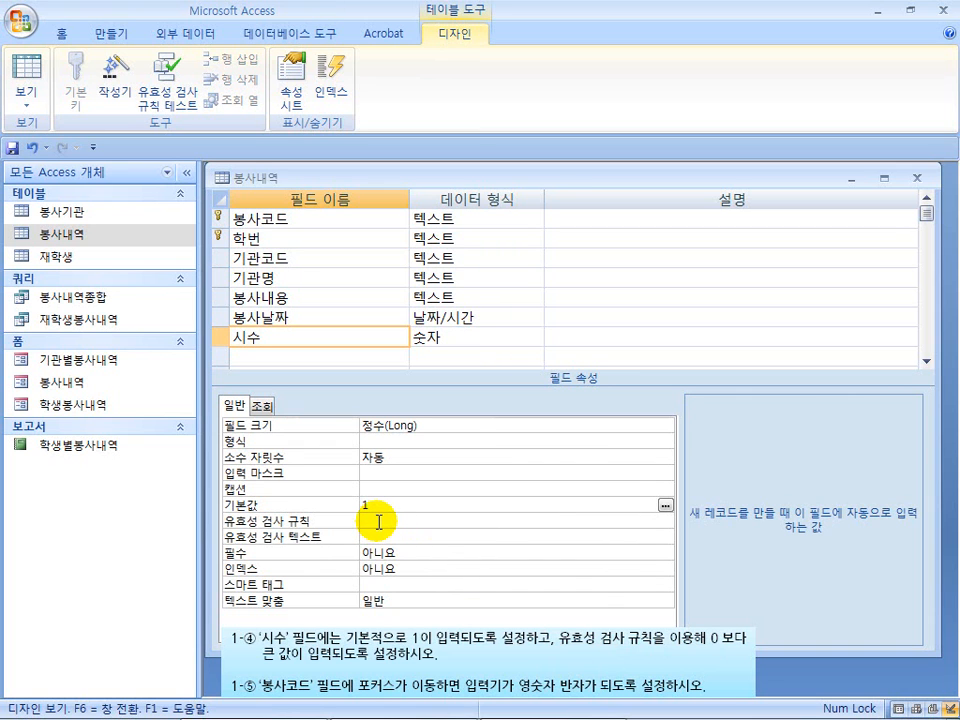
{"action": "left_click", "coordinate": [379, 521]}
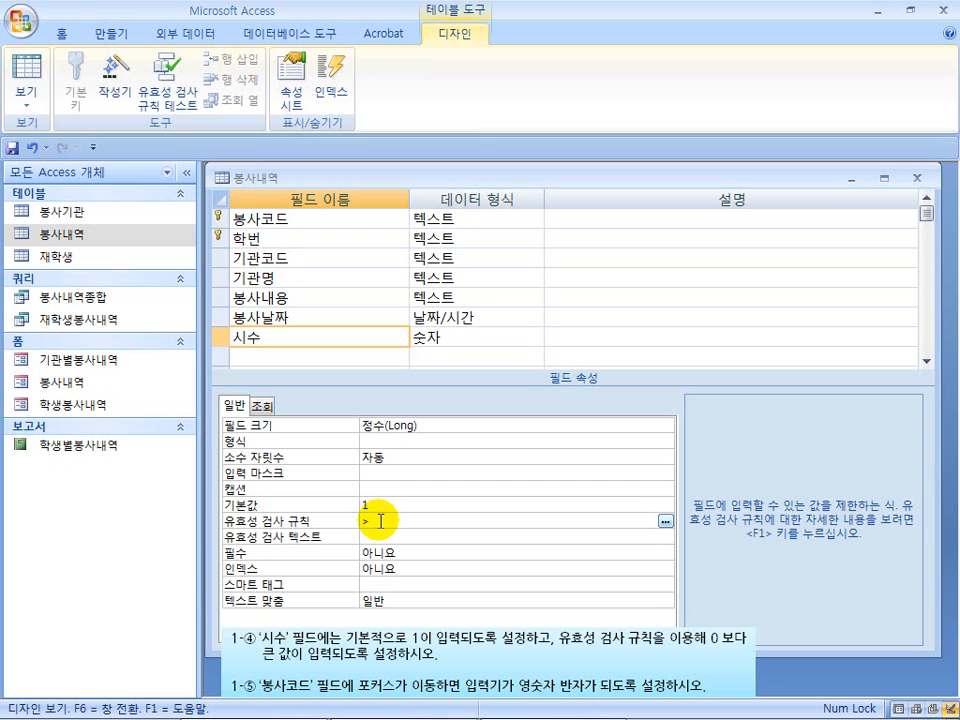
{"action": "type", "text": ">이"}
{"action": "key", "text": "BackSpace"}
{"action": "type", "text": "0"}
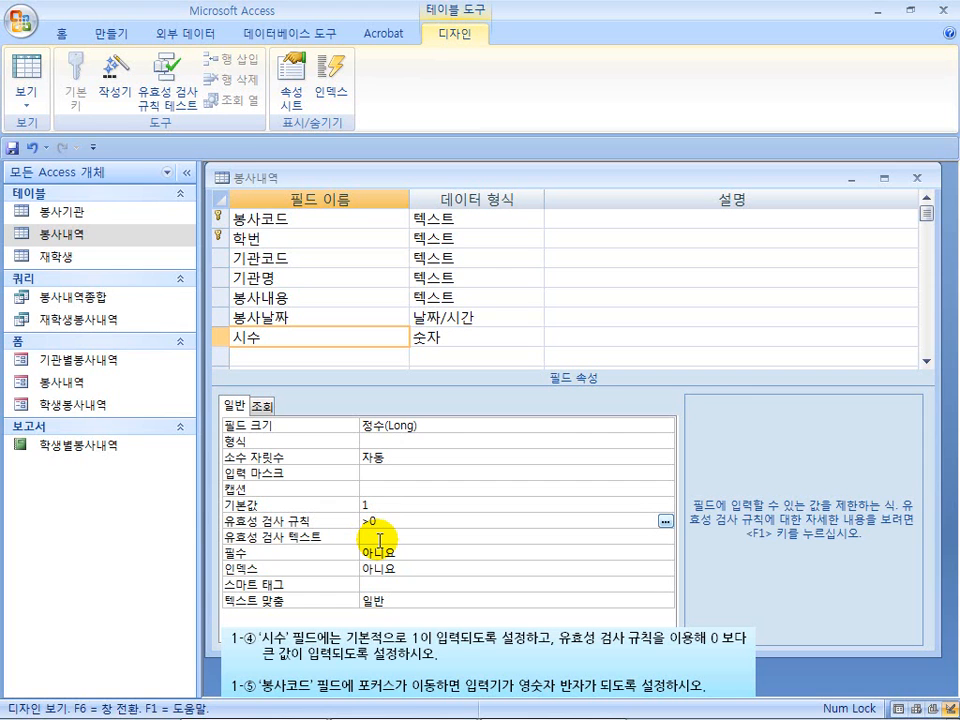
Set the IME mode of the 봉사코드 field to 영숫자 반자.
{"action": "left_click_drag", "start_coordinate": [268, 693], "coordinate": [668, 694]}
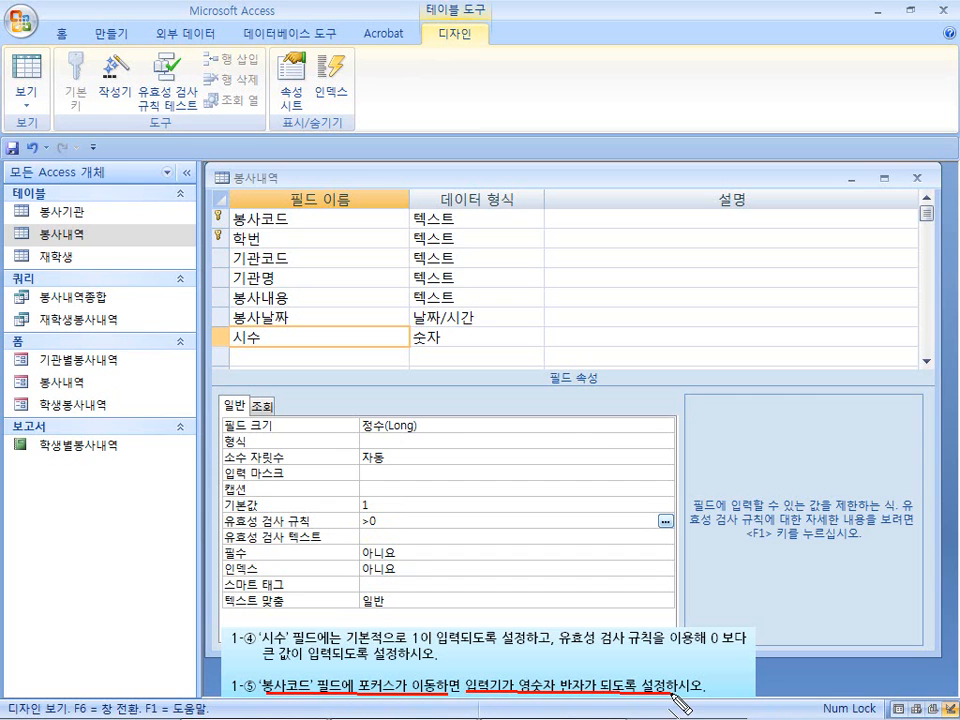
{"action": "key", "text": "Escape"}
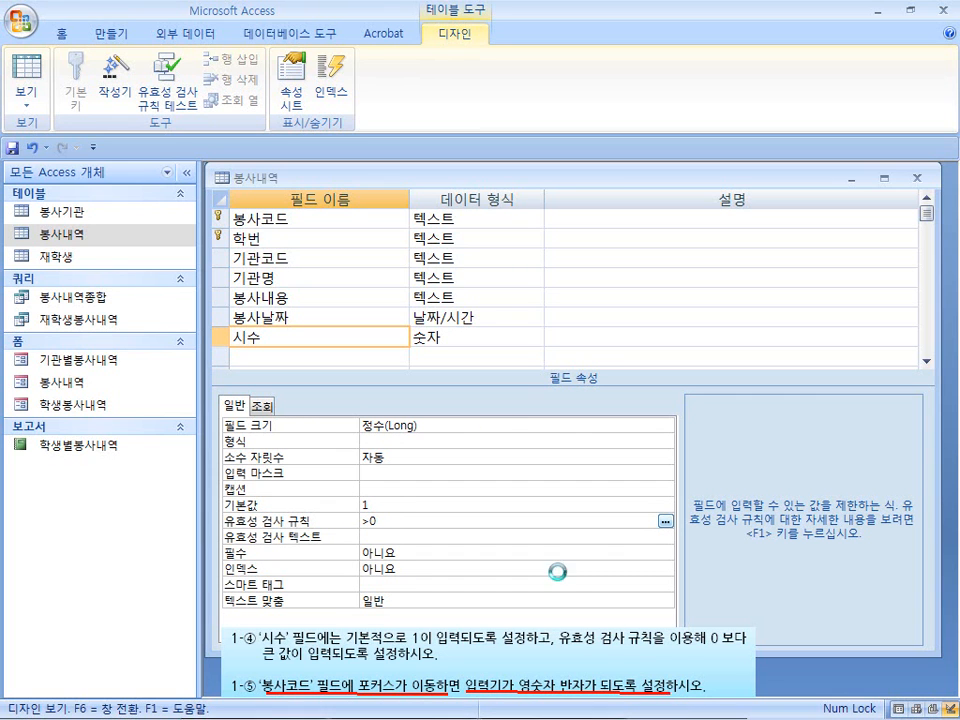
{"action": "left_click", "coordinate": [330, 218]}
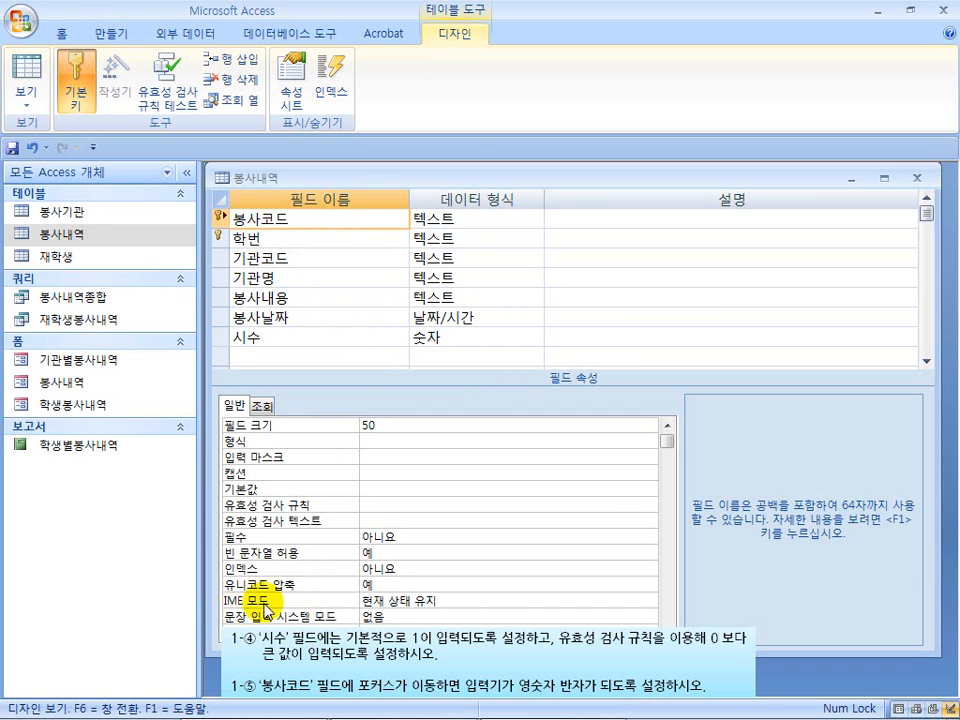
{"action": "left_click", "coordinate": [465, 600]}
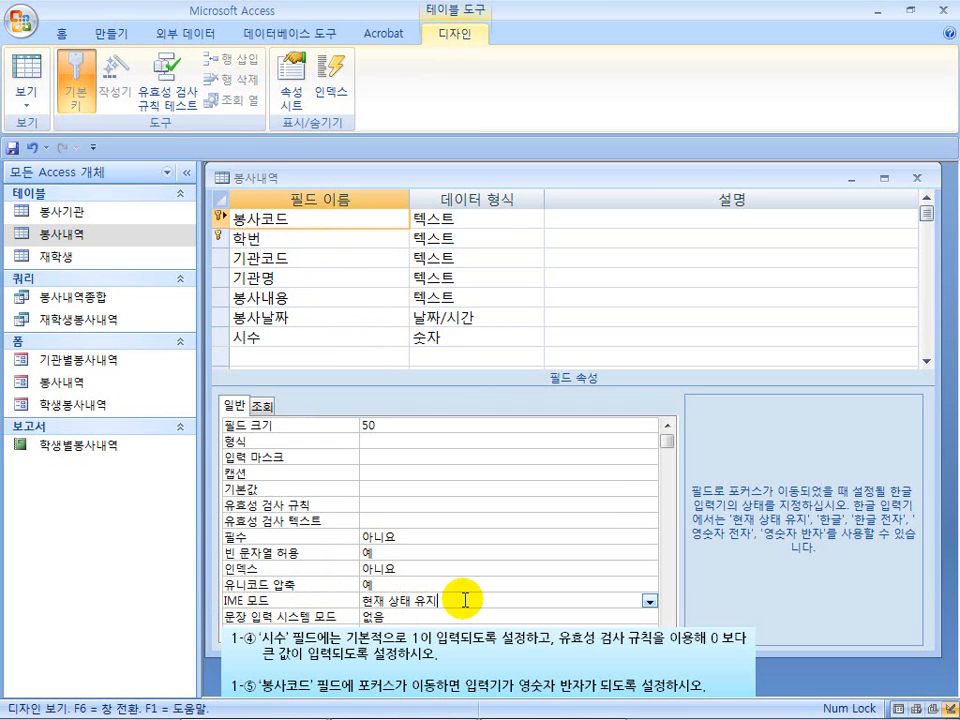
{"action": "left_click", "coordinate": [650, 603]}
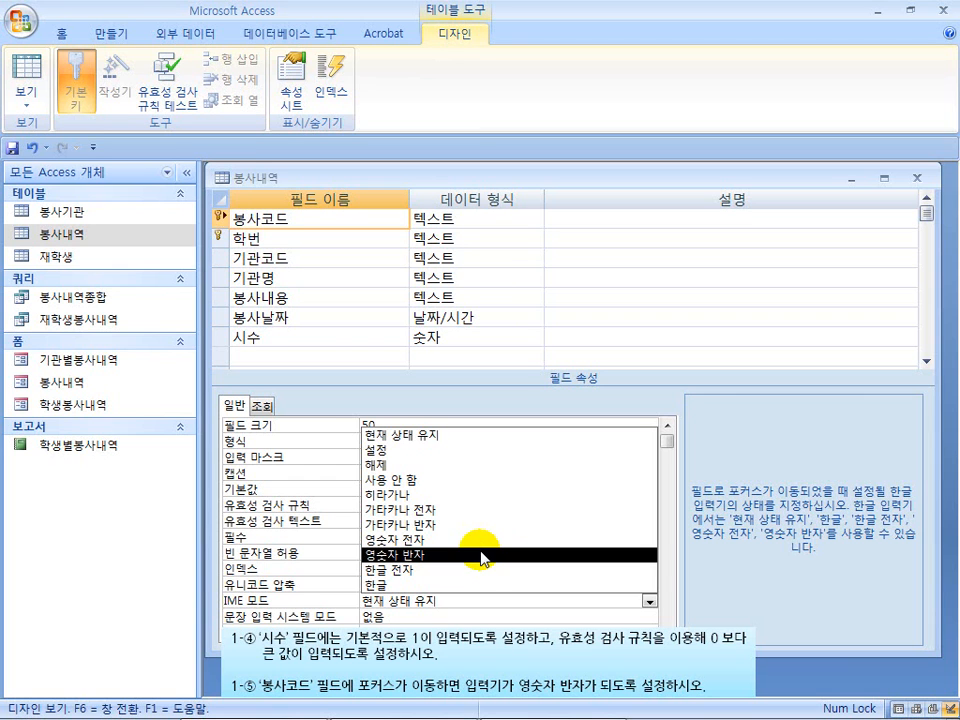
{"action": "left_click", "coordinate": [481, 556]}
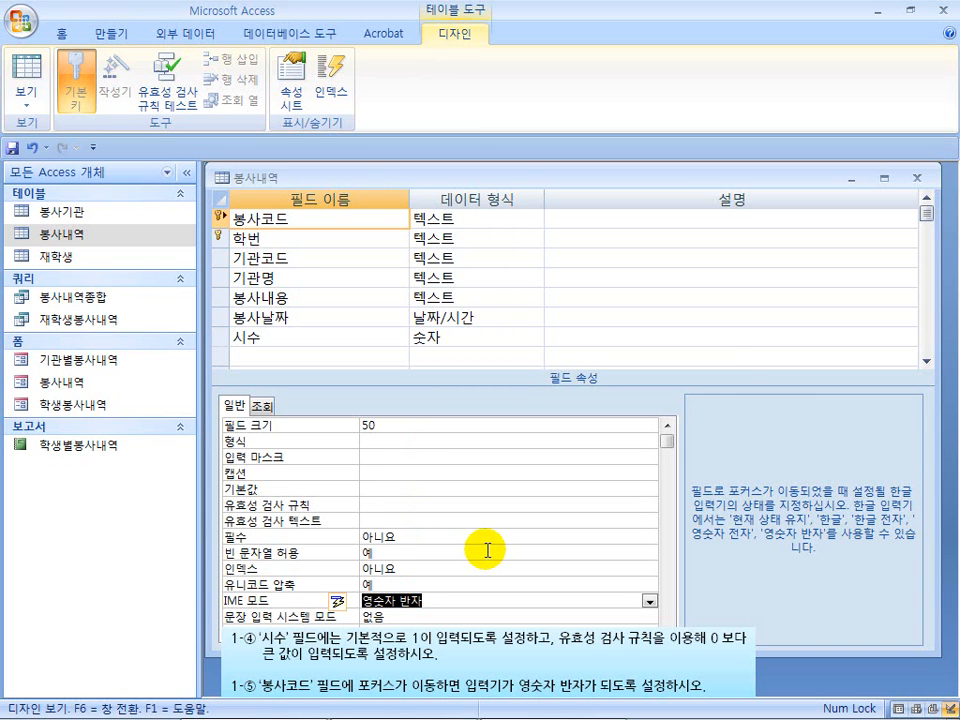
Close the 봉사내역 table design, saving the changes and testing existing data against the new rules.
{"action": "left_click", "coordinate": [917, 179]}
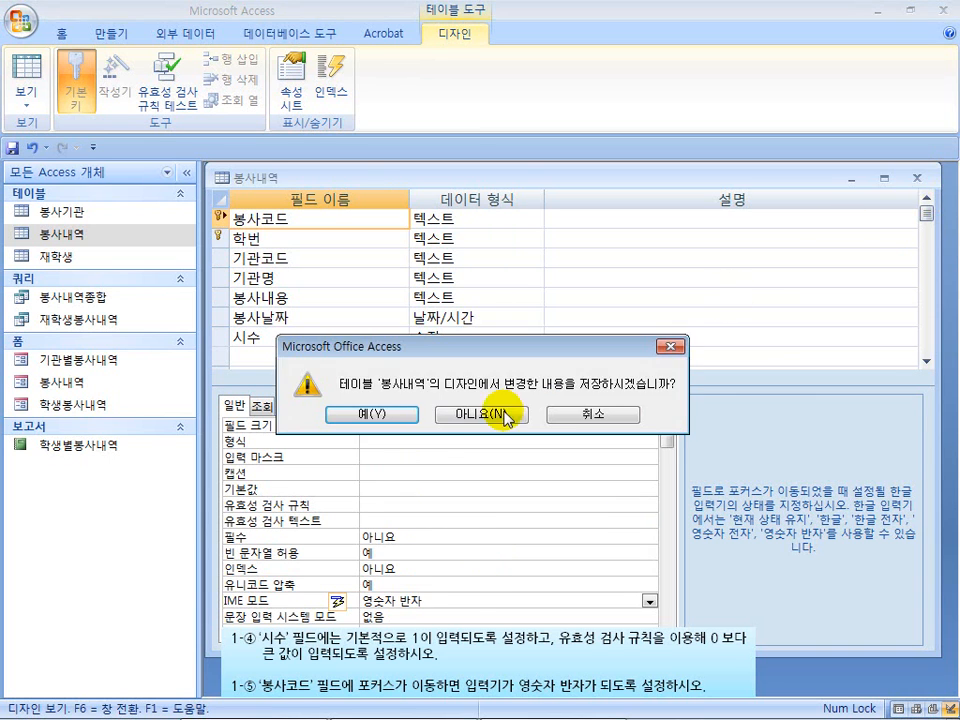
{"action": "left_click", "coordinate": [398, 422]}
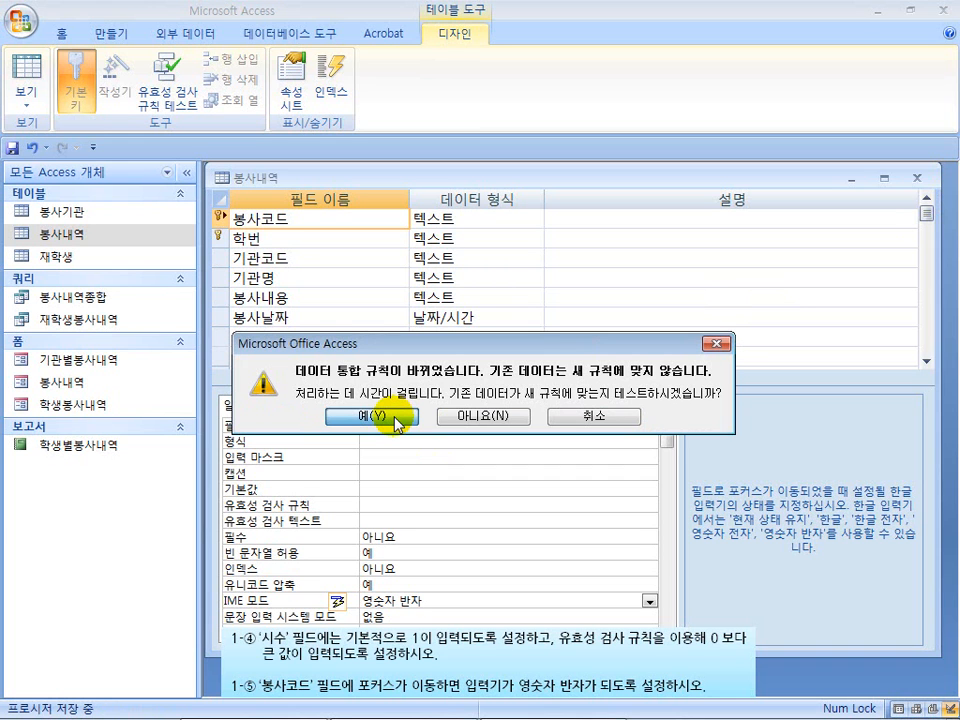
{"action": "left_click", "coordinate": [393, 417]}
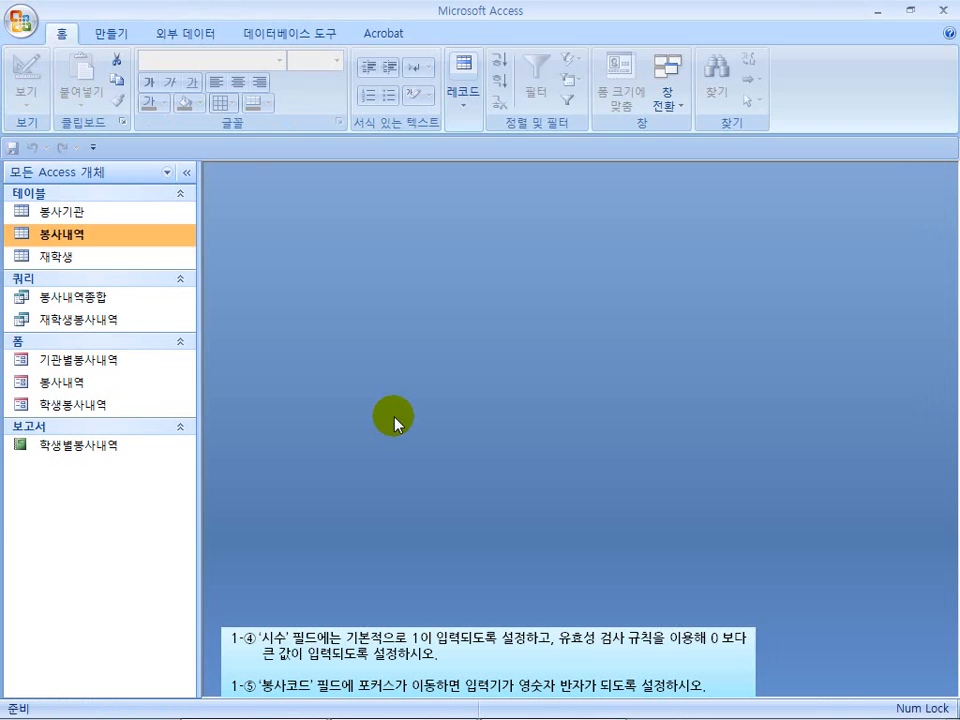
Open the 봉사내역 table's datasheet and examine the 시수 default value in the new record row.
{"action": "double_click", "coordinate": [73, 237]}
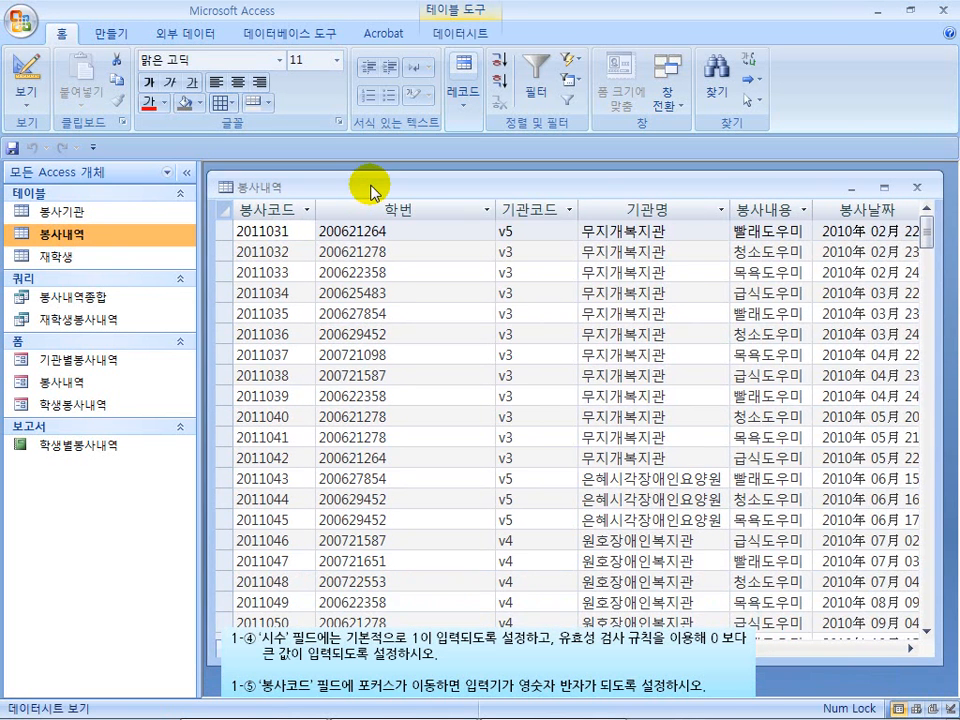
{"action": "left_click_drag", "start_coordinate": [372, 190], "coordinate": [370, 183]}
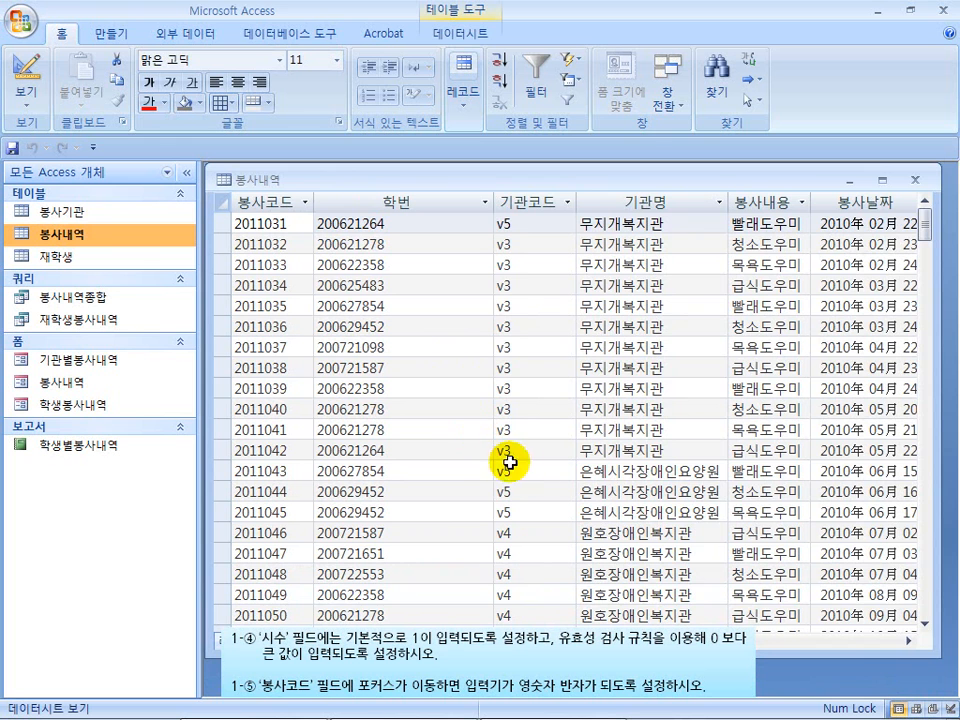
{"action": "left_click", "coordinate": [908, 640]}
{"action": "left_click", "coordinate": [908, 640]}
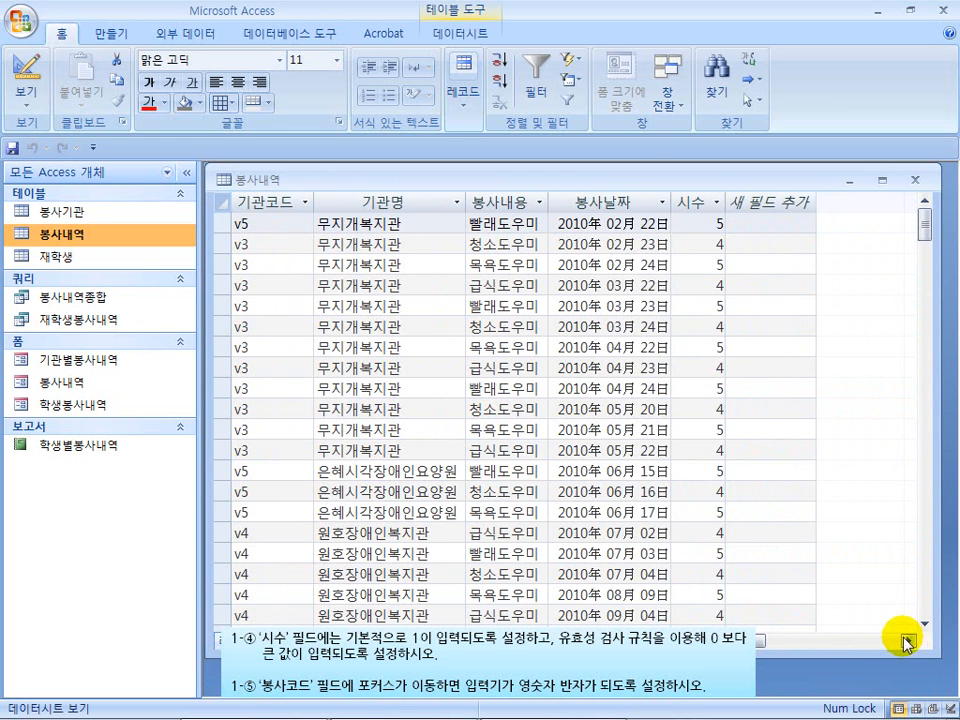
{"action": "left_click_drag", "start_coordinate": [926, 225], "coordinate": [944, 455]}
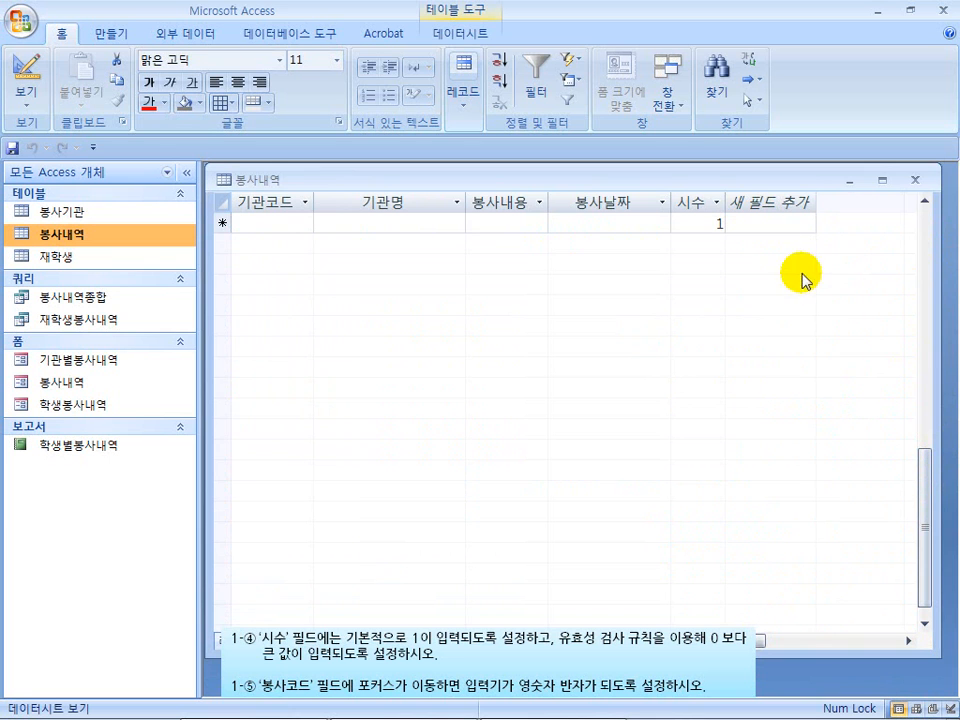
{"action": "left_click", "coordinate": [925, 201]}
{"action": "left_click", "coordinate": [925, 201]}
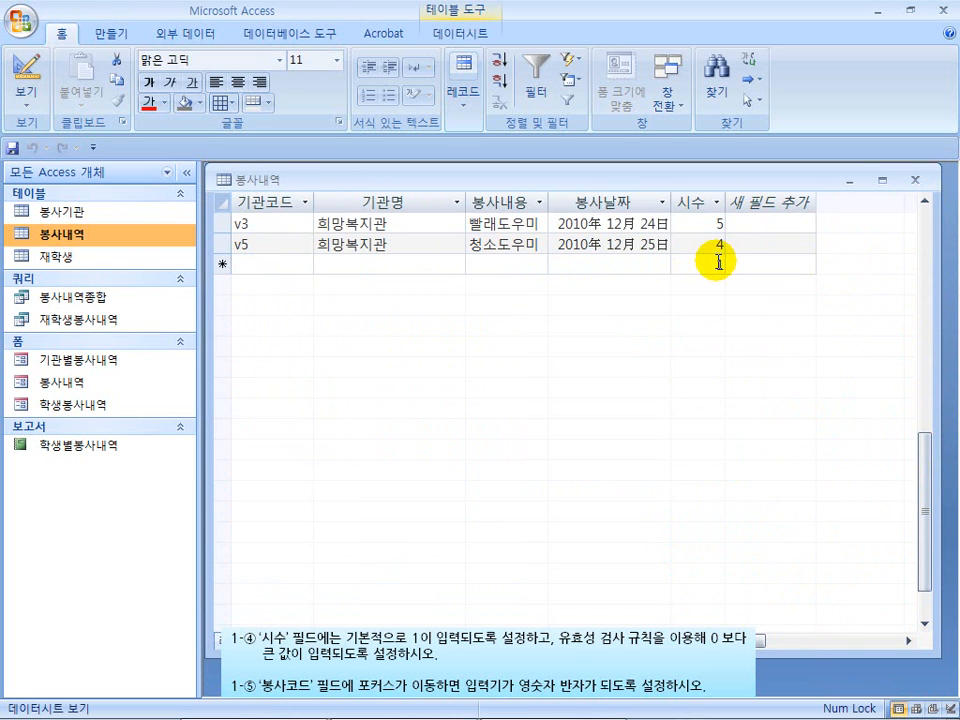
Test the 시수 validation rule by entering -1 in the new record, and replace the rejected value with 1.
{"action": "left_click", "coordinate": [719, 262]}
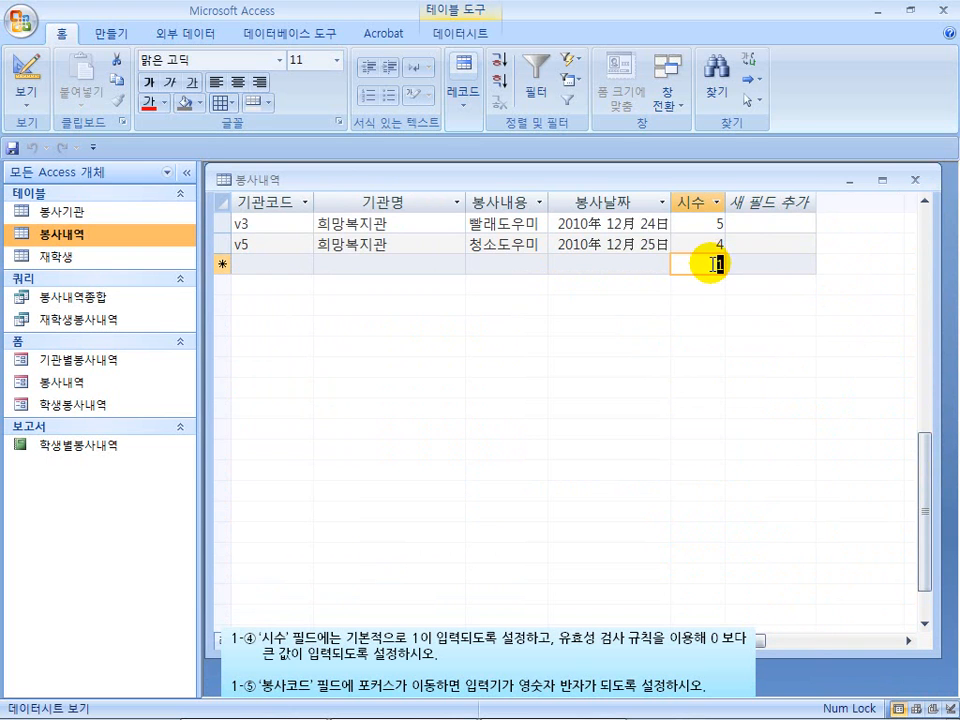
{"action": "type", "text": "-"}
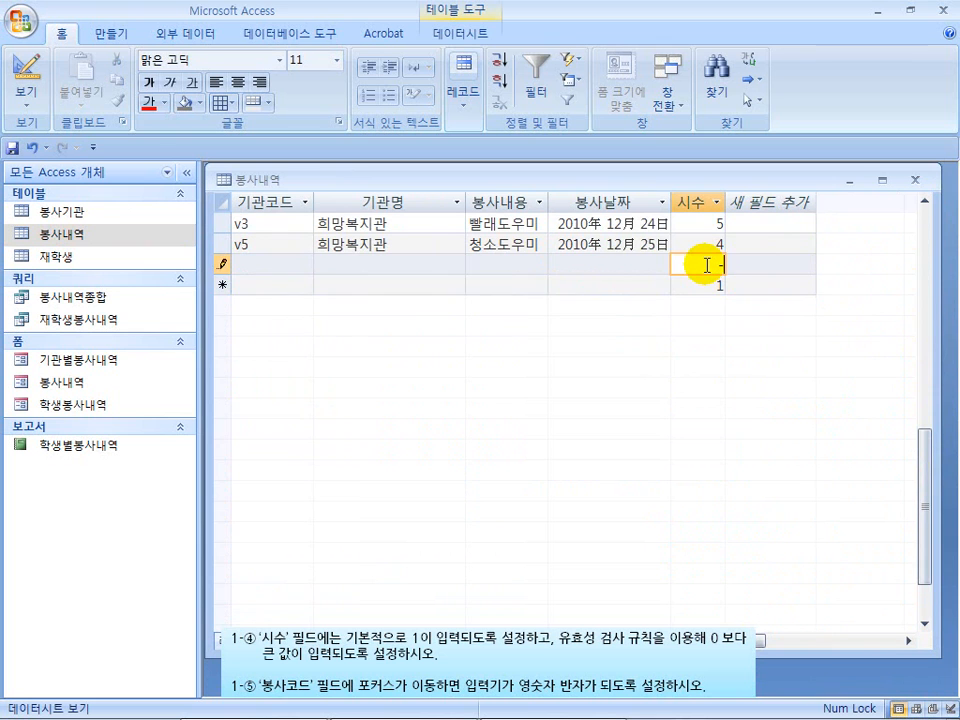
{"action": "type", "text": "1"}
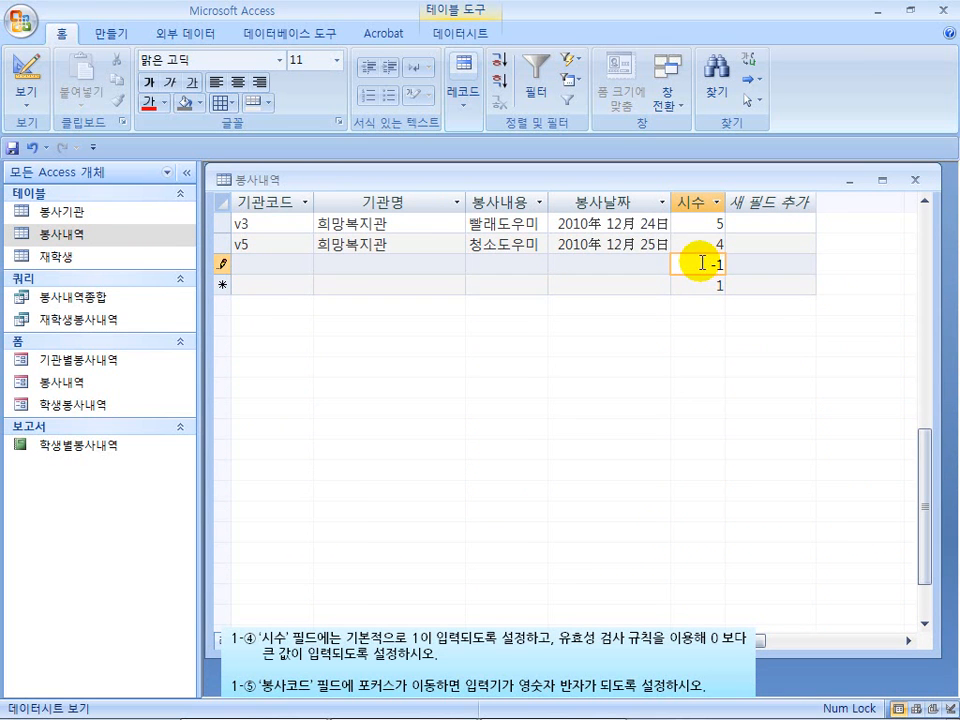
{"action": "left_click", "coordinate": [628, 265]}
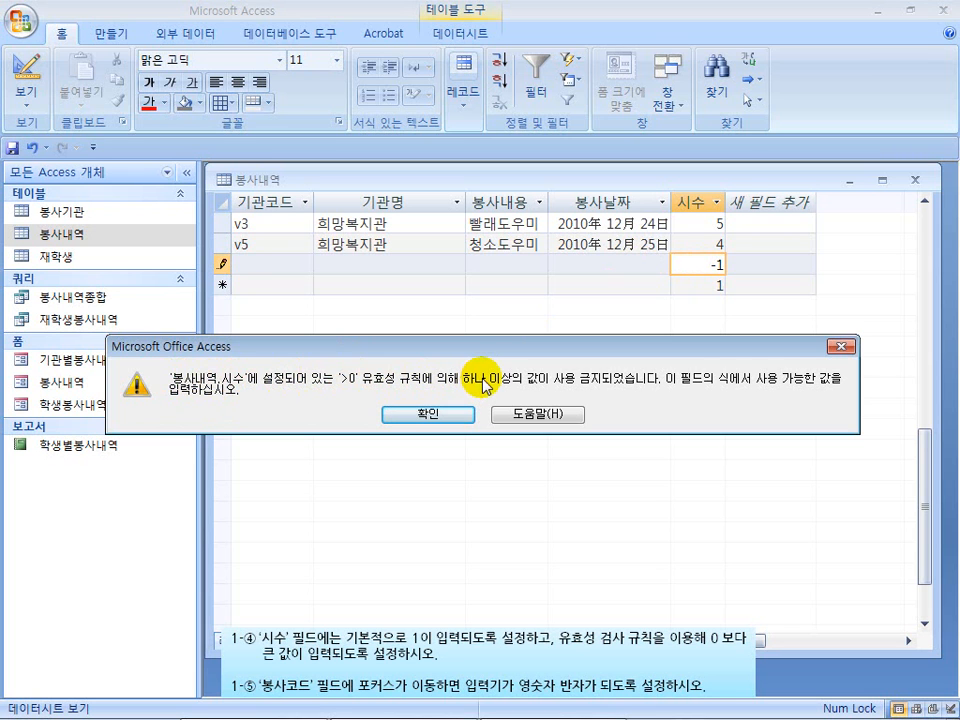
{"action": "left_click", "coordinate": [838, 346]}
{"action": "double_click", "coordinate": [712, 264]}
{"action": "type", "text": "1"}
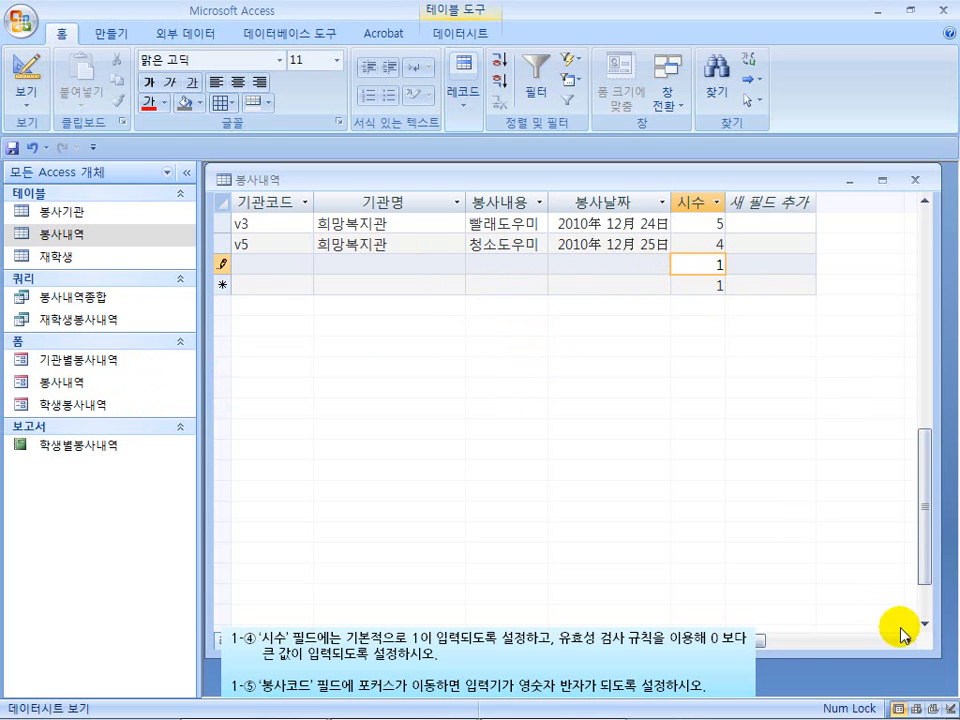
Enter the Korean text 희망 in the 기관명 field of the new 봉사내역 record.
{"action": "left_click_drag", "start_coordinate": [763, 640], "coordinate": [764, 640]}
{"action": "left_click_drag", "start_coordinate": [764, 644], "coordinate": [650, 644]}
{"action": "left_click", "coordinate": [279, 267]}
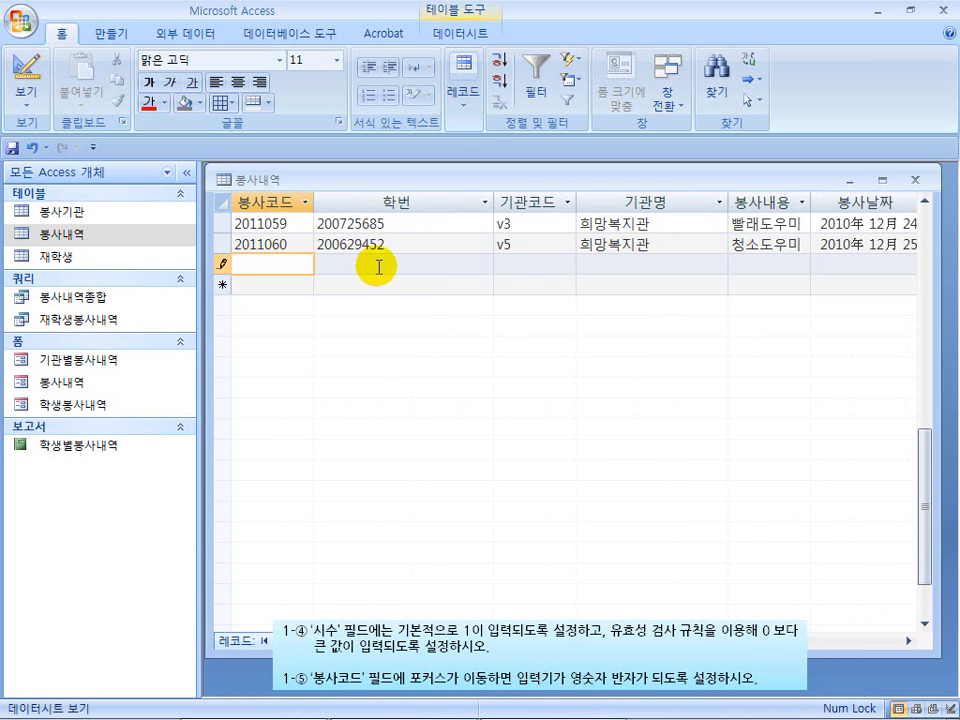
{"action": "left_click", "coordinate": [628, 263]}
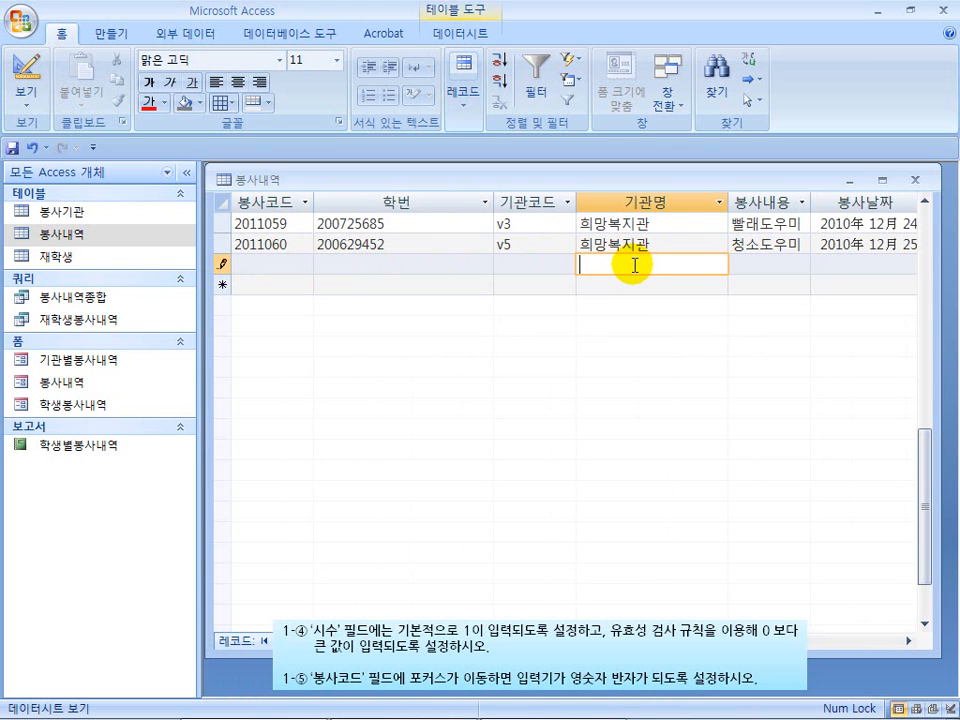
{"action": "type", "text": "희망"}
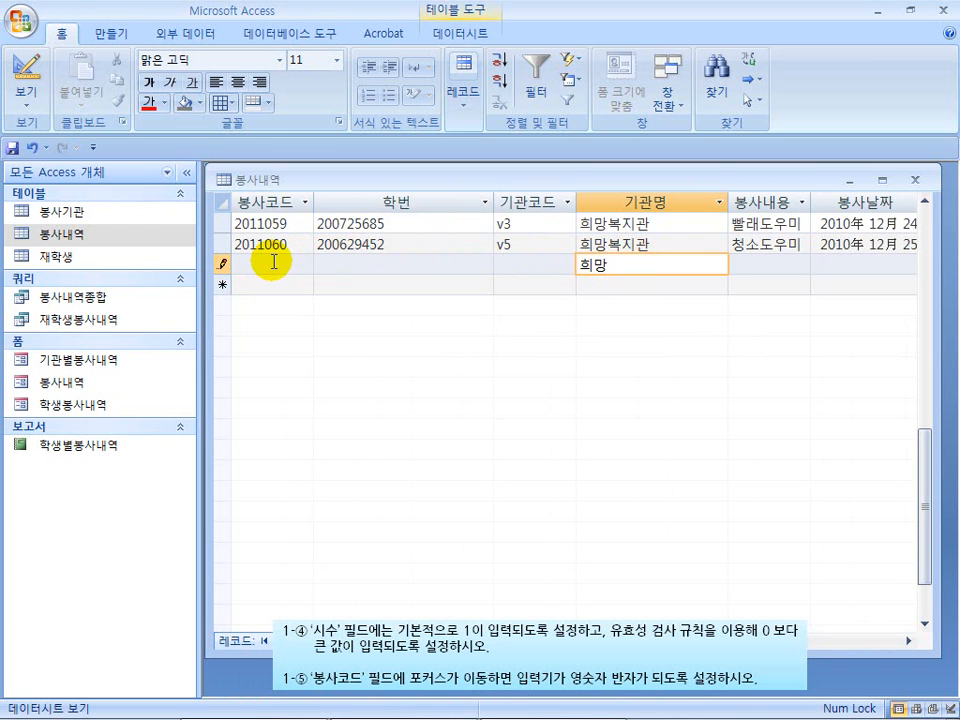
Test the IME mode of the 봉사코드 field by entering fad123 in the new record.
{"action": "left_click", "coordinate": [273, 261]}
{"action": "type", "text": "fad"}
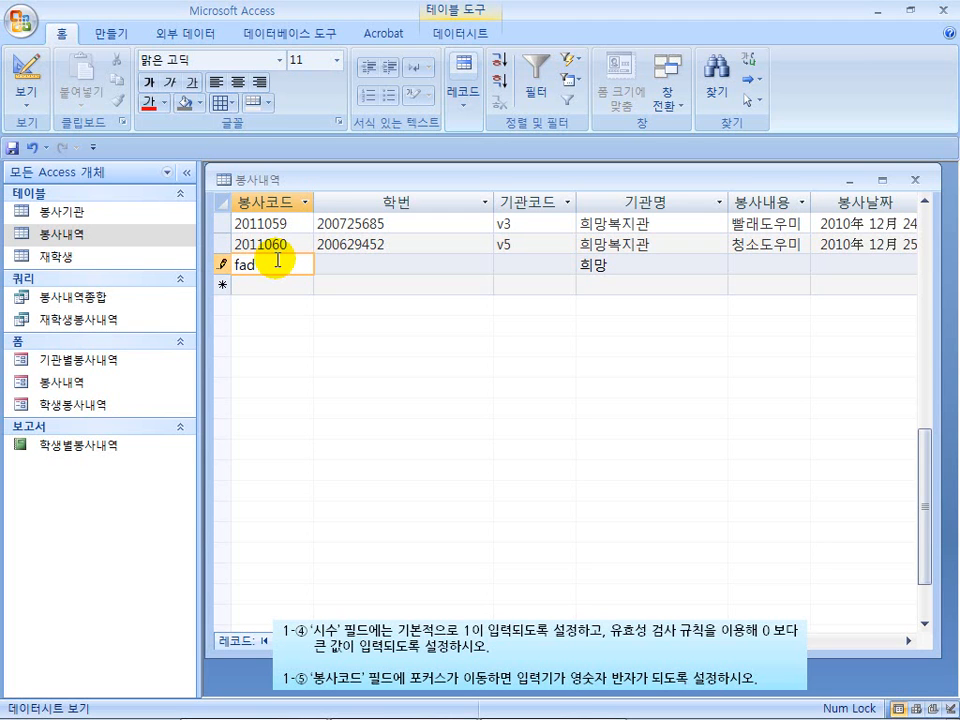
{"action": "type", "text": "123"}
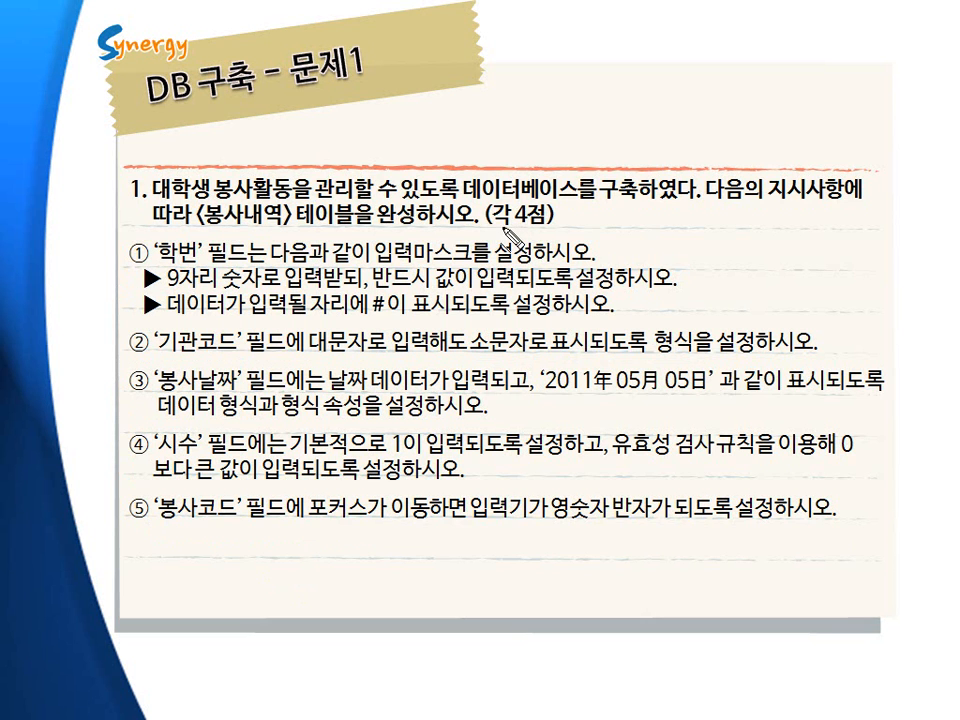
{"action": "left_click_drag", "start_coordinate": [500, 226], "coordinate": [540, 227]}
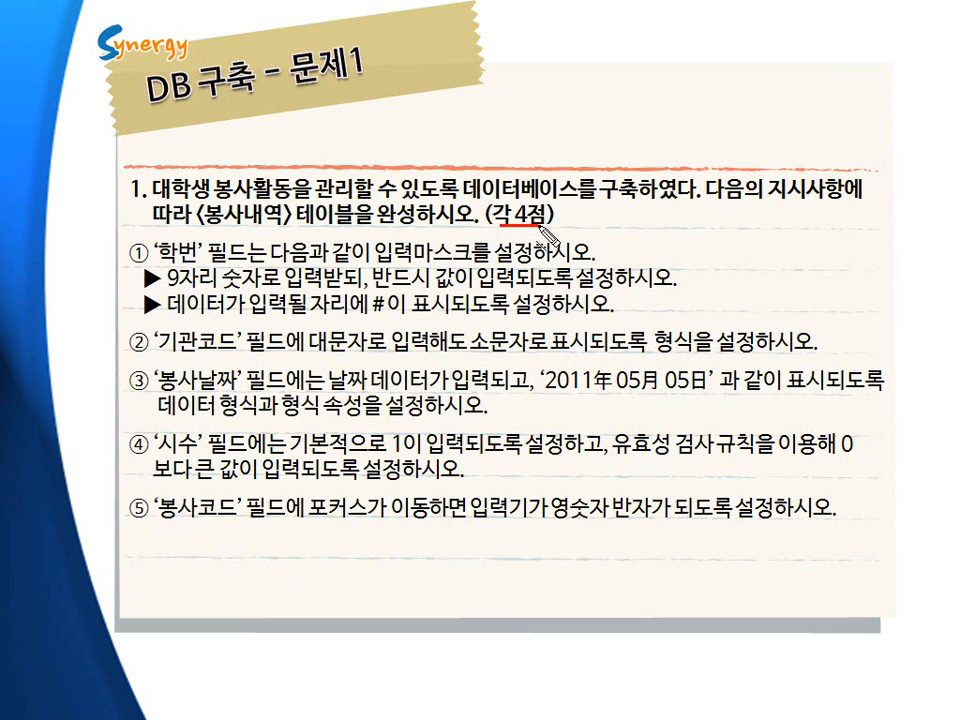
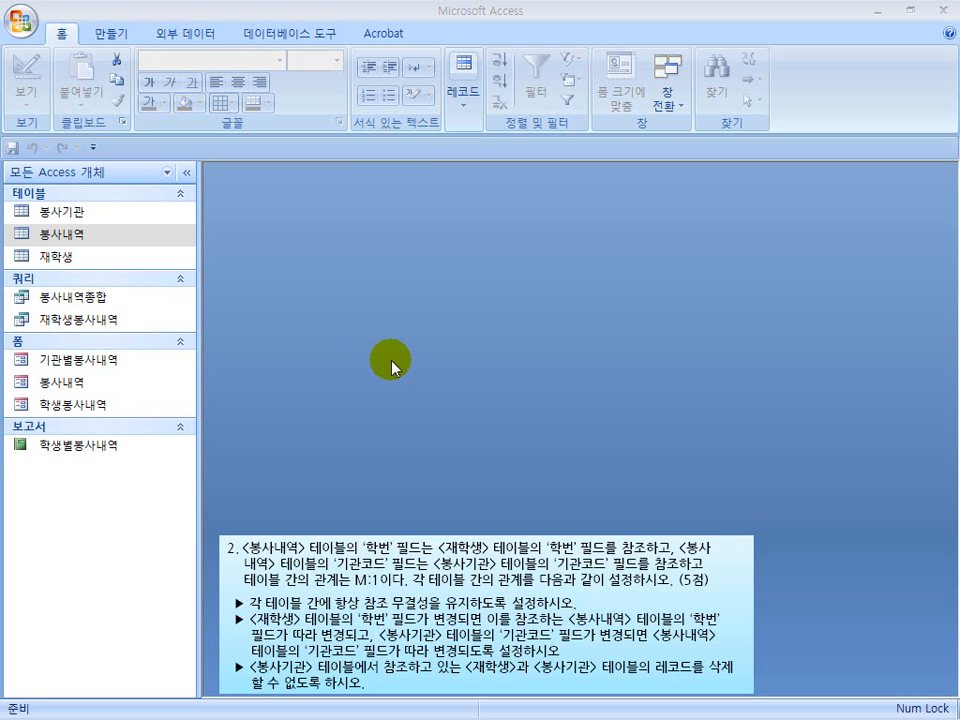
Open the database's relationships layout along with its list of tables that can be added.
{"action": "left_click", "coordinate": [297, 41]}
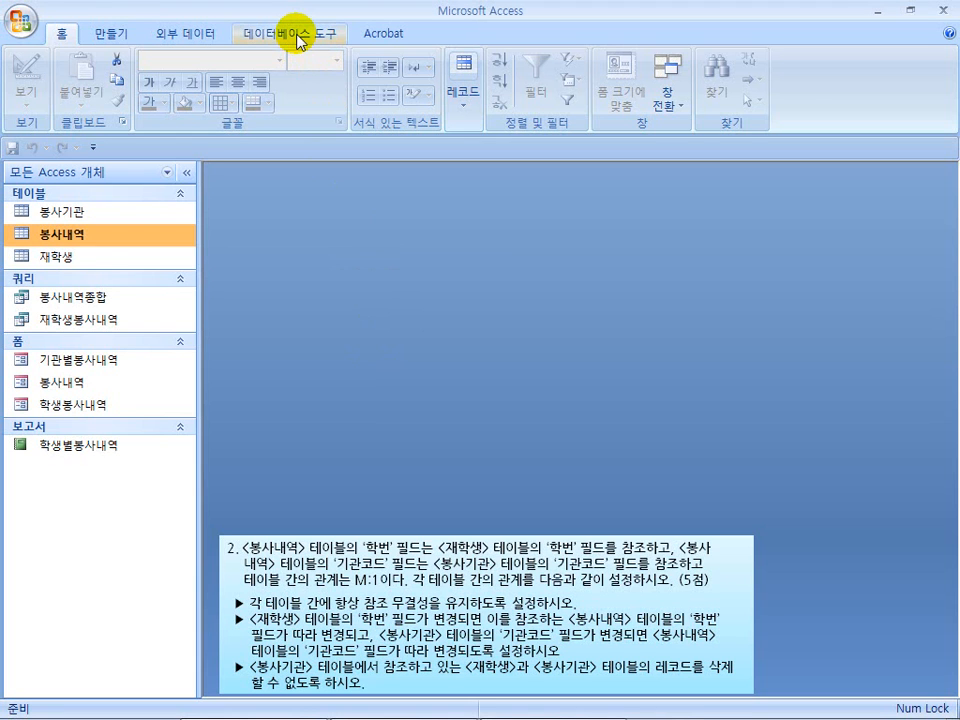
{"action": "left_click", "coordinate": [297, 41]}
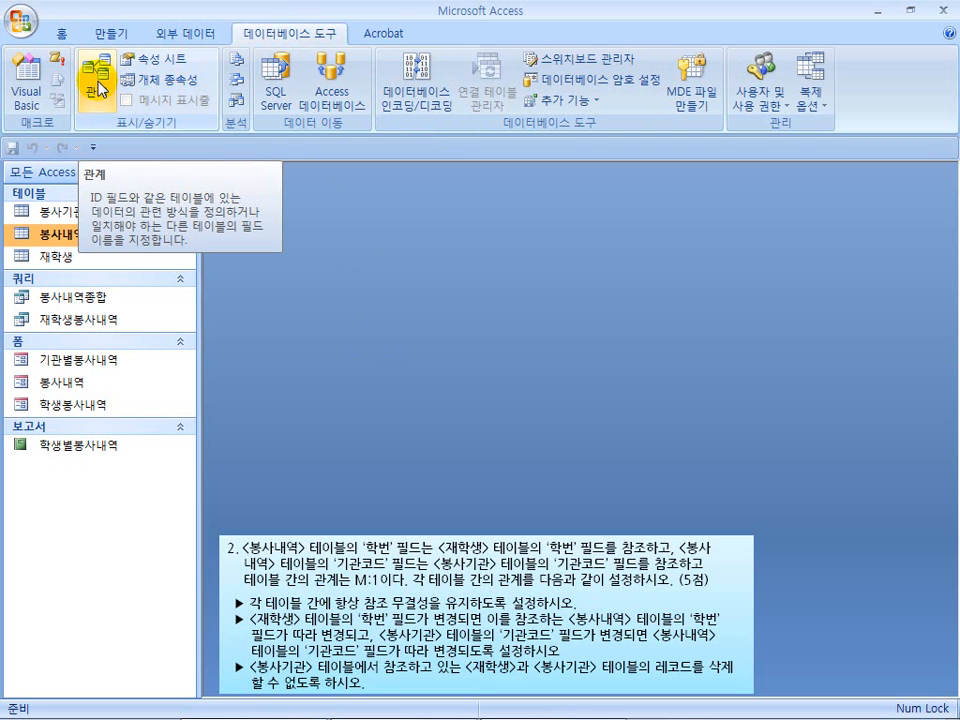
{"action": "left_click", "coordinate": [97, 88]}
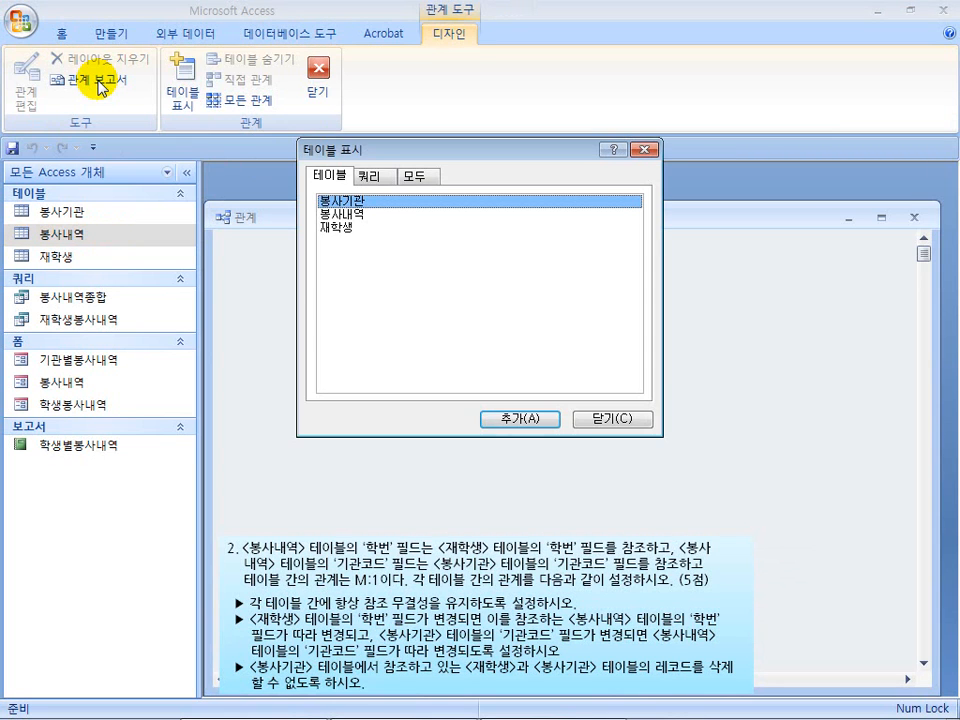
{"action": "left_click_drag", "start_coordinate": [397, 157], "coordinate": [335, 185]}
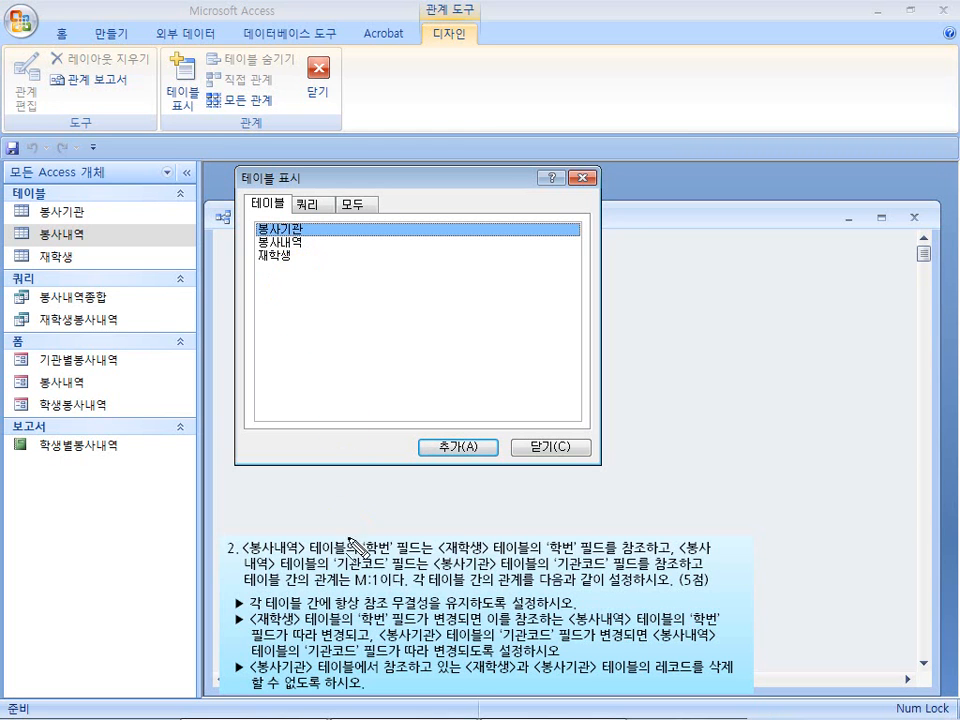
{"action": "left_click_drag", "start_coordinate": [257, 556], "coordinate": [330, 560]}
{"action": "left_click_drag", "start_coordinate": [443, 557], "coordinate": [520, 558]}
{"action": "left_click_drag", "start_coordinate": [440, 578], "coordinate": [500, 579]}
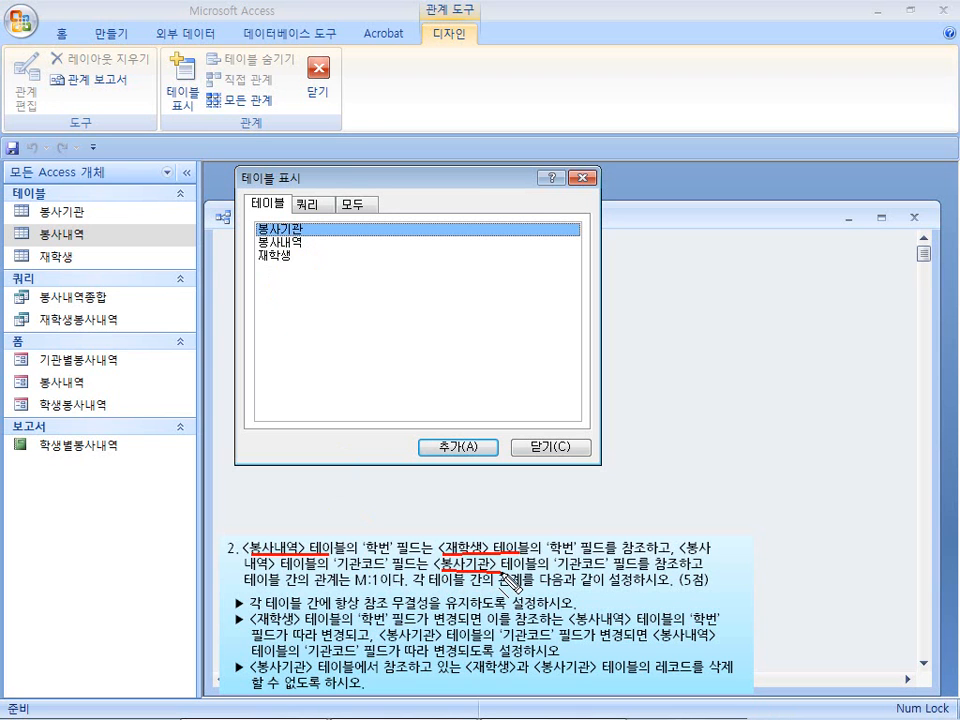
{"action": "key", "text": "Escape"}
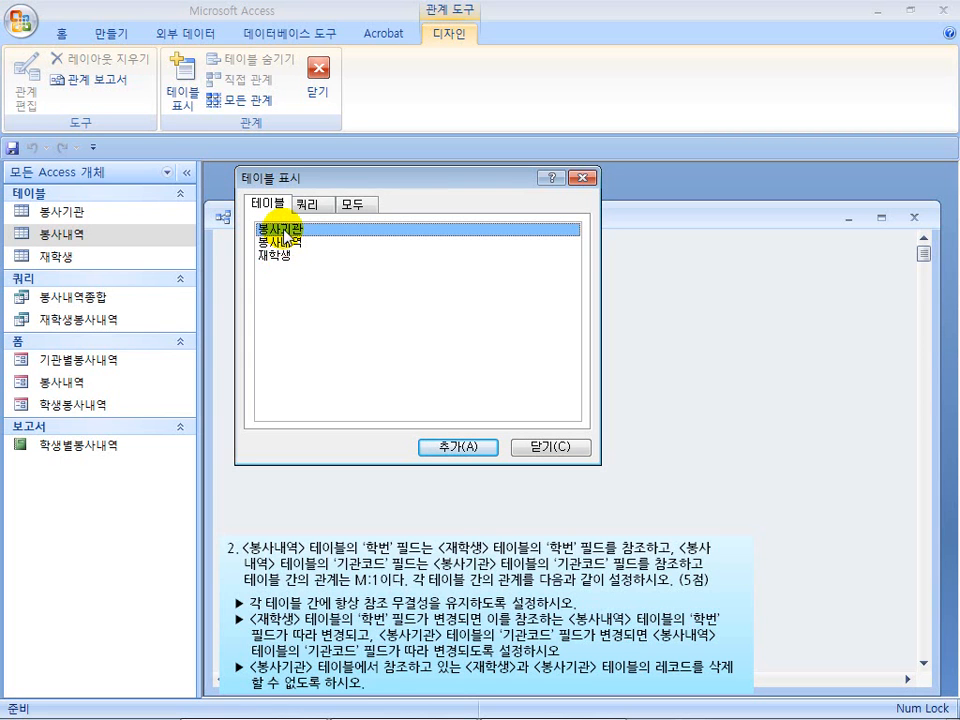
Add the 봉사기관, 봉사내역 and 재학생 tables to the relationships layout and close the table list.
{"action": "left_click_drag", "start_coordinate": [344, 182], "coordinate": [560, 186]}
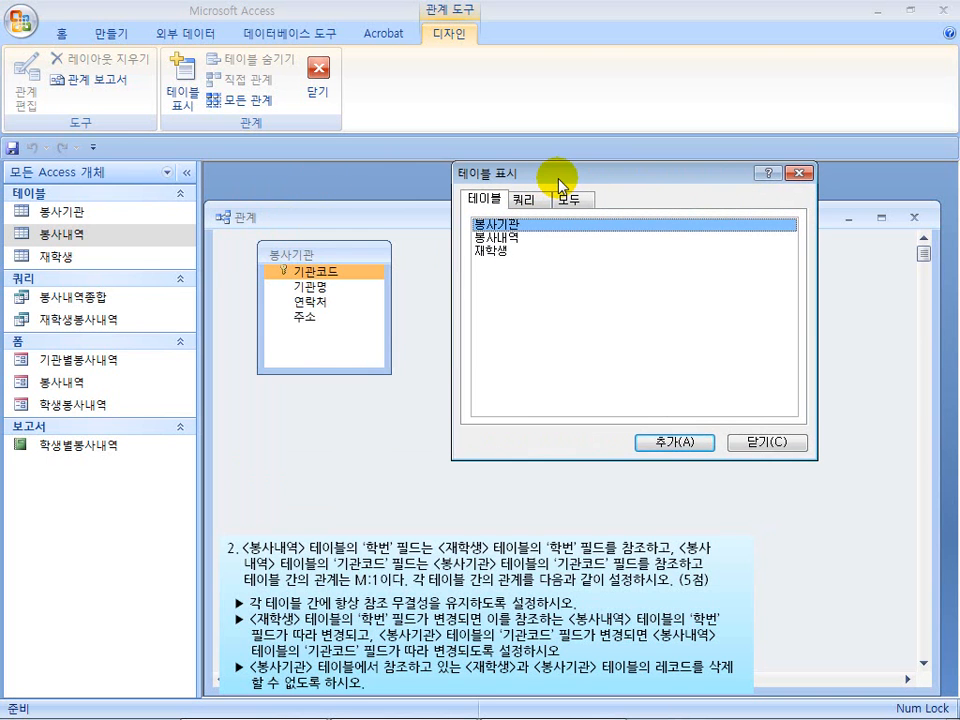
{"action": "double_click", "coordinate": [498, 237]}
{"action": "left_click_drag", "start_coordinate": [547, 183], "coordinate": [326, 400]}
{"action": "double_click", "coordinate": [270, 478]}
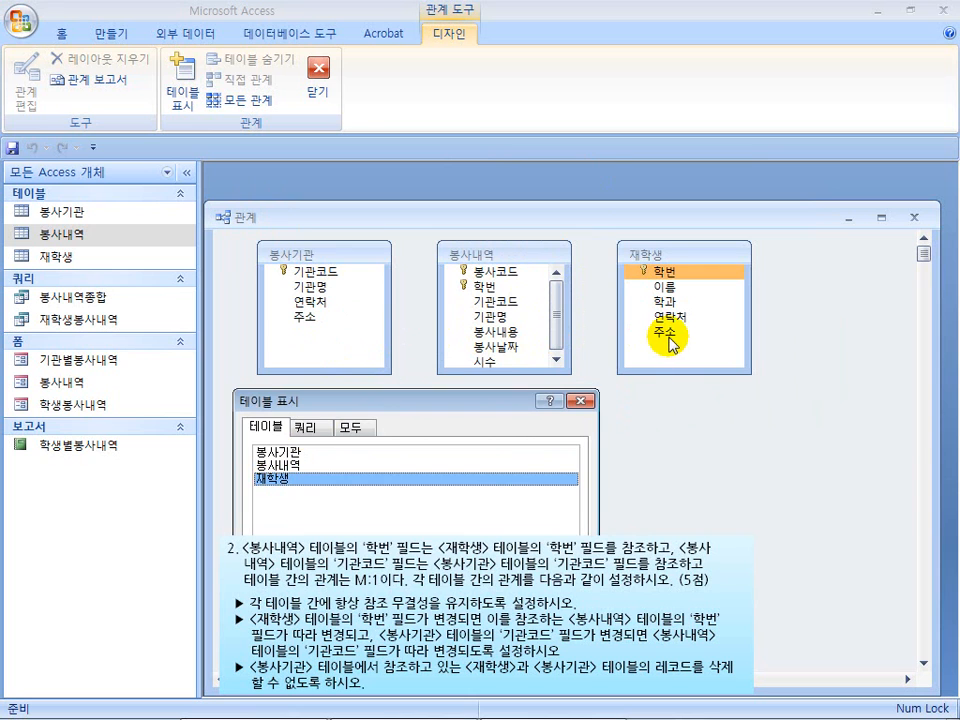
{"action": "left_click", "coordinate": [582, 402]}
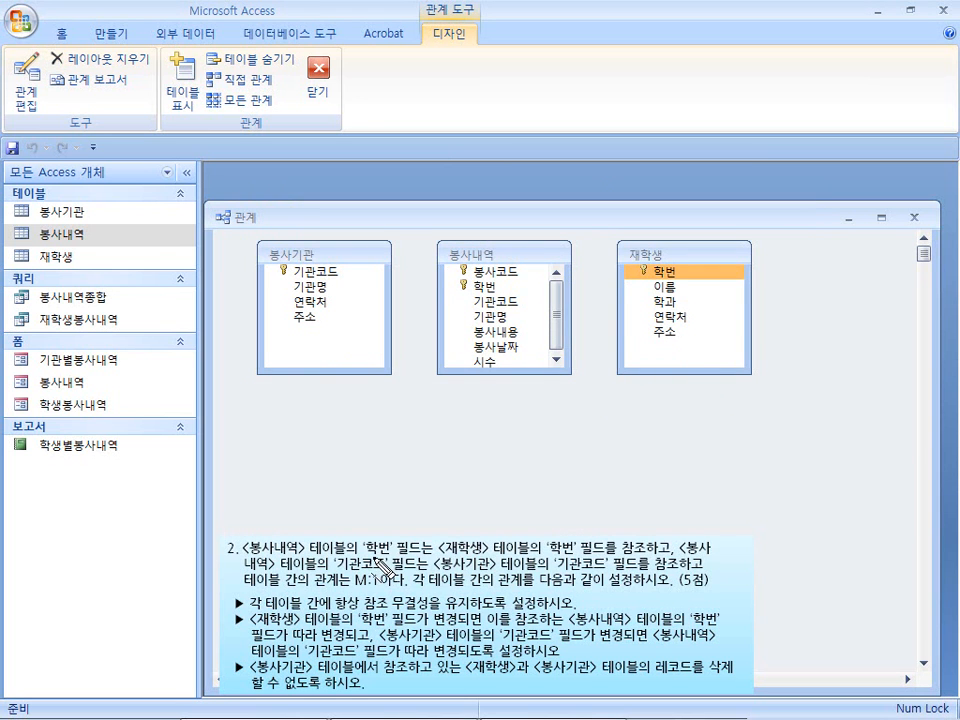
Relate the 학번 field of 봉사내역 to the 학번 field of 재학생 and enforce referential integrity.
{"action": "left_click_drag", "start_coordinate": [364, 550], "coordinate": [572, 552]}
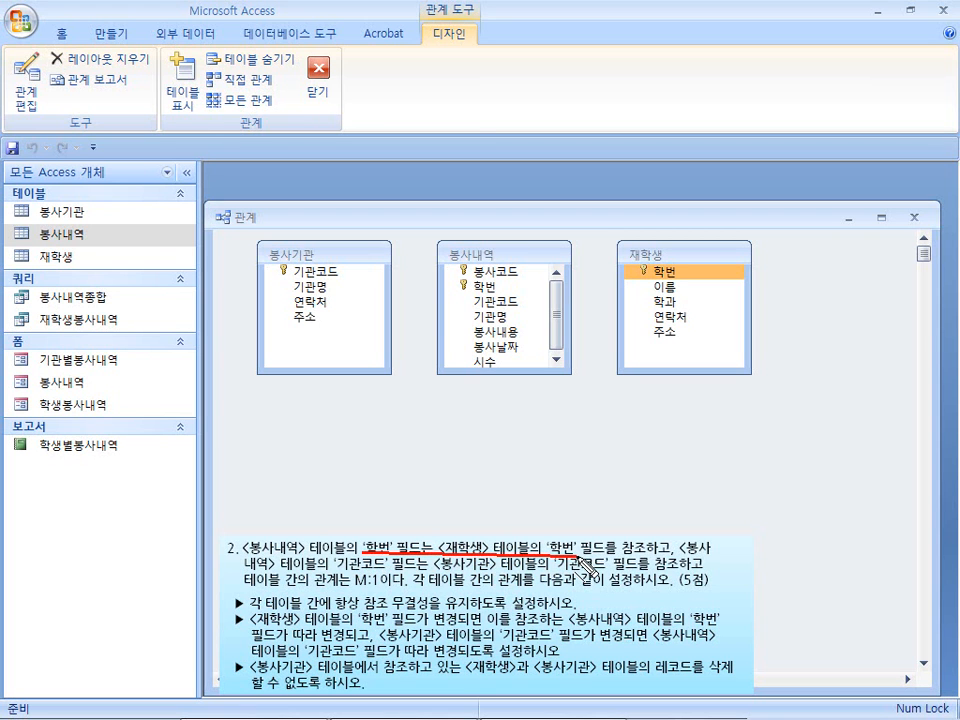
{"action": "key", "text": "Escape"}
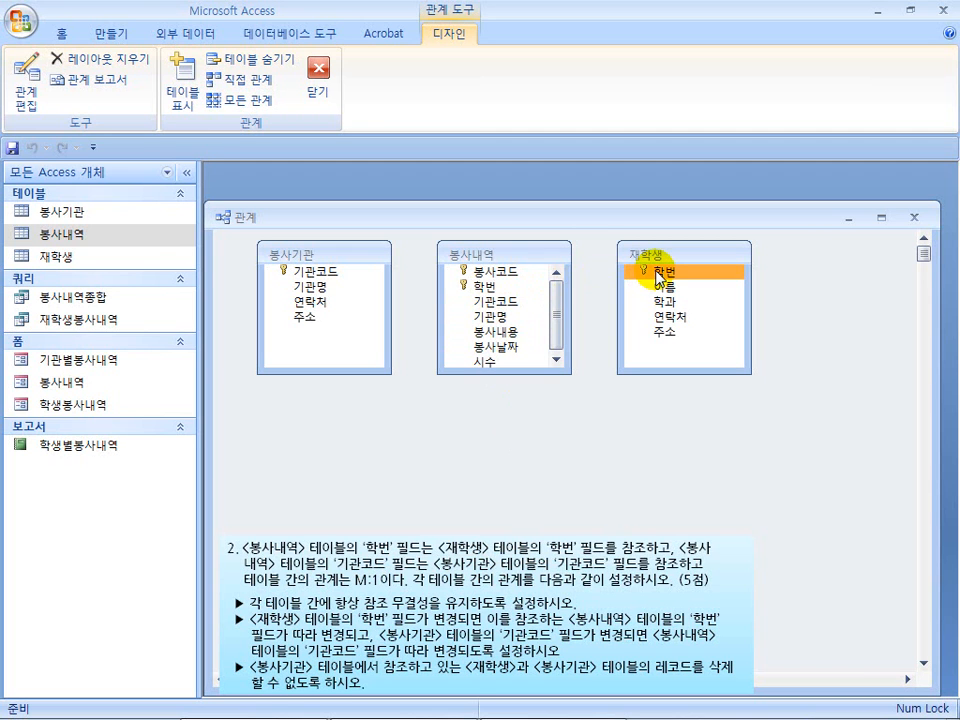
{"action": "left_click_drag", "start_coordinate": [650, 275], "coordinate": [493, 291]}
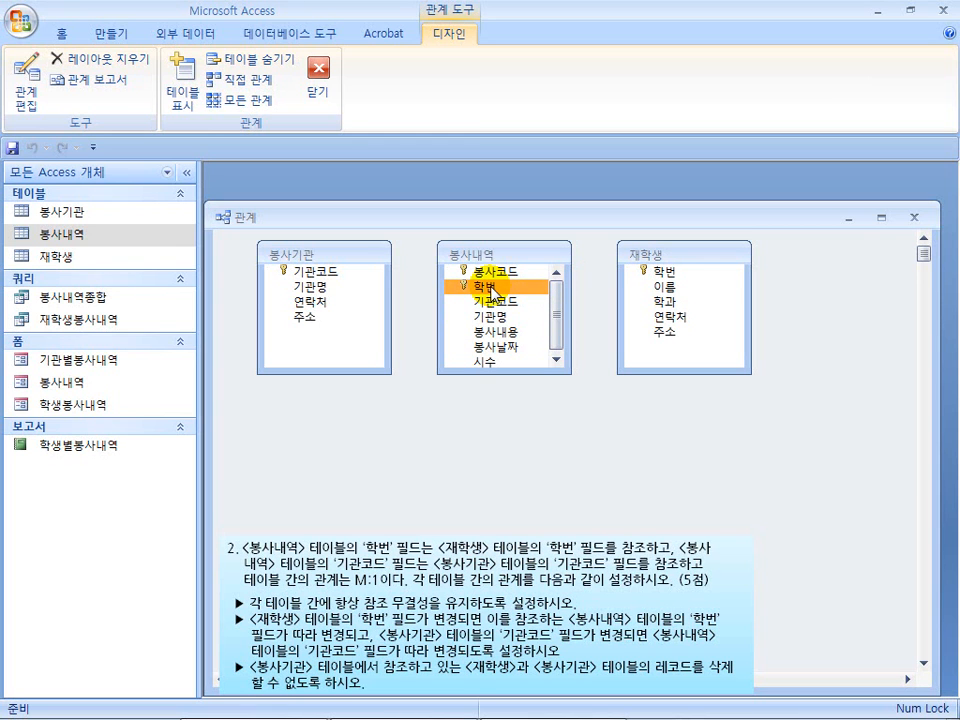
{"action": "left_click_drag", "start_coordinate": [493, 290], "coordinate": [665, 281]}
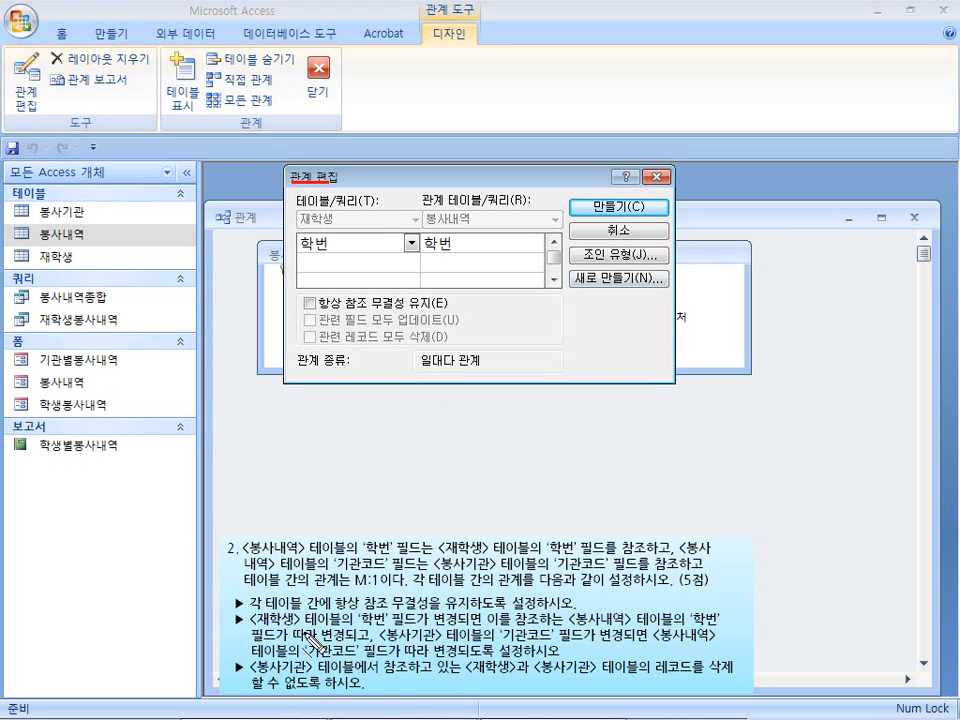
{"action": "left_click_drag", "start_coordinate": [248, 607], "coordinate": [570, 607]}
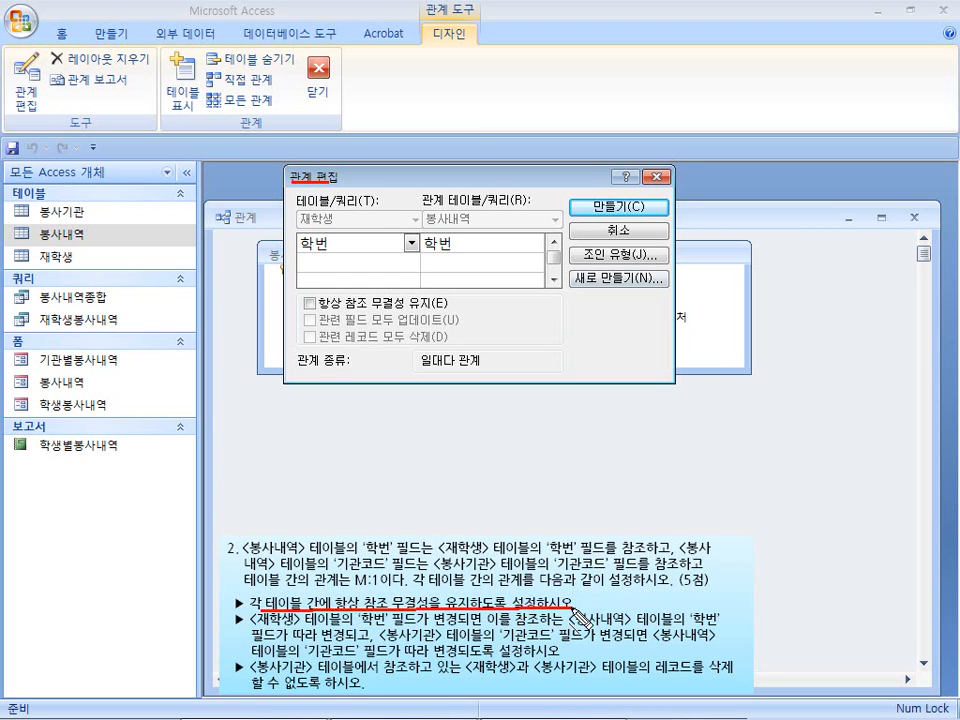
{"action": "key", "text": "Escape"}
{"action": "left_click", "coordinate": [311, 304]}
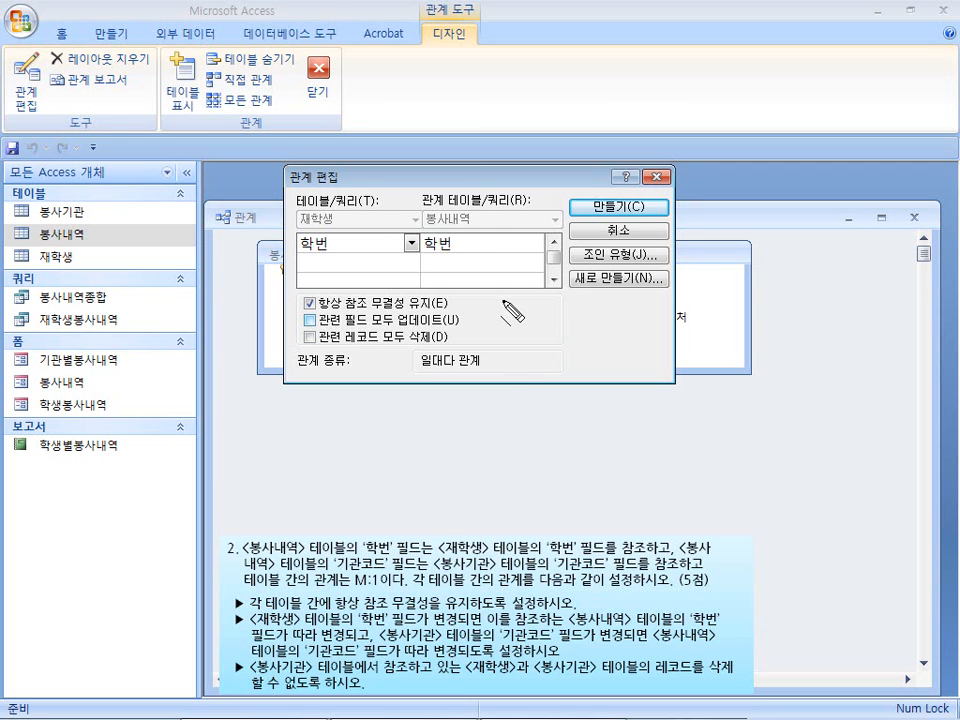
{"action": "left_click_drag", "start_coordinate": [472, 186], "coordinate": [351, 384]}
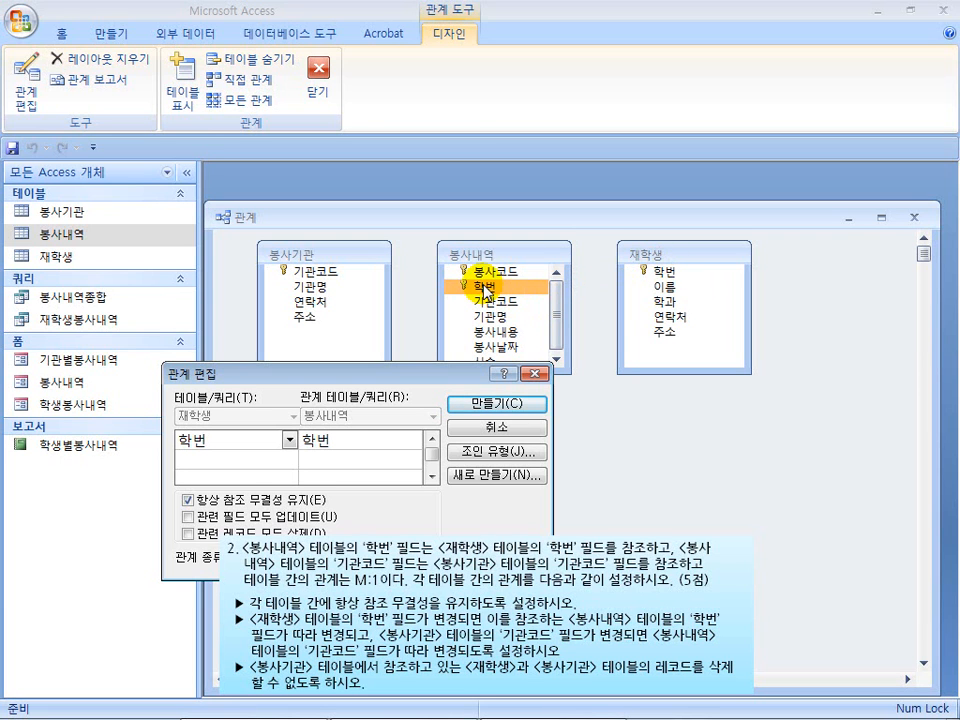
{"action": "left_click_drag", "start_coordinate": [381, 377], "coordinate": [511, 257]}
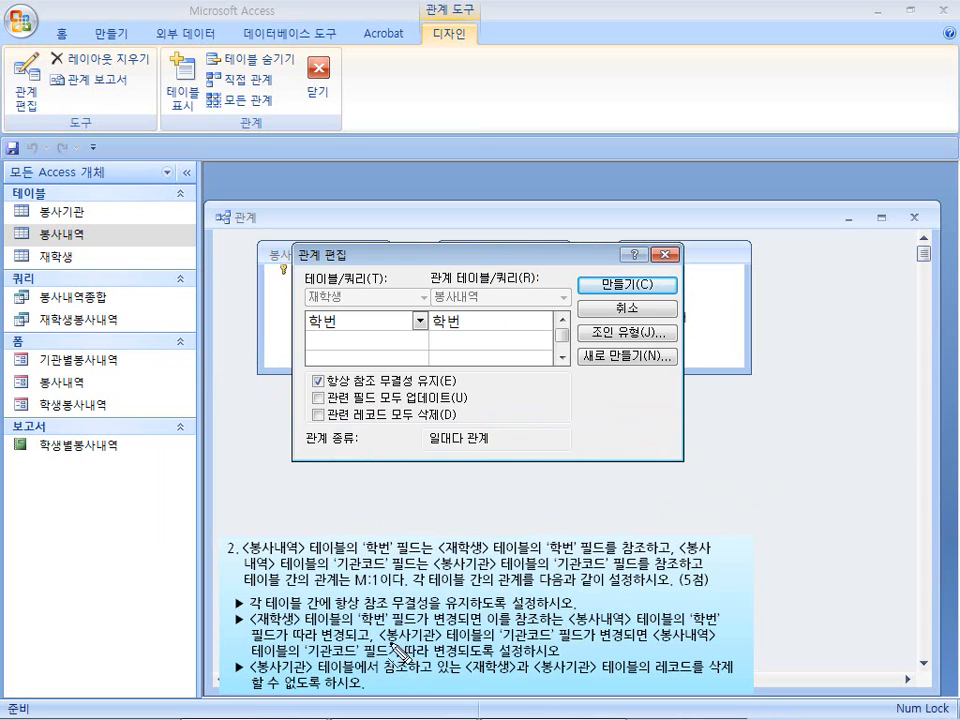
{"action": "left_click_drag", "start_coordinate": [390, 648], "coordinate": [716, 657]}
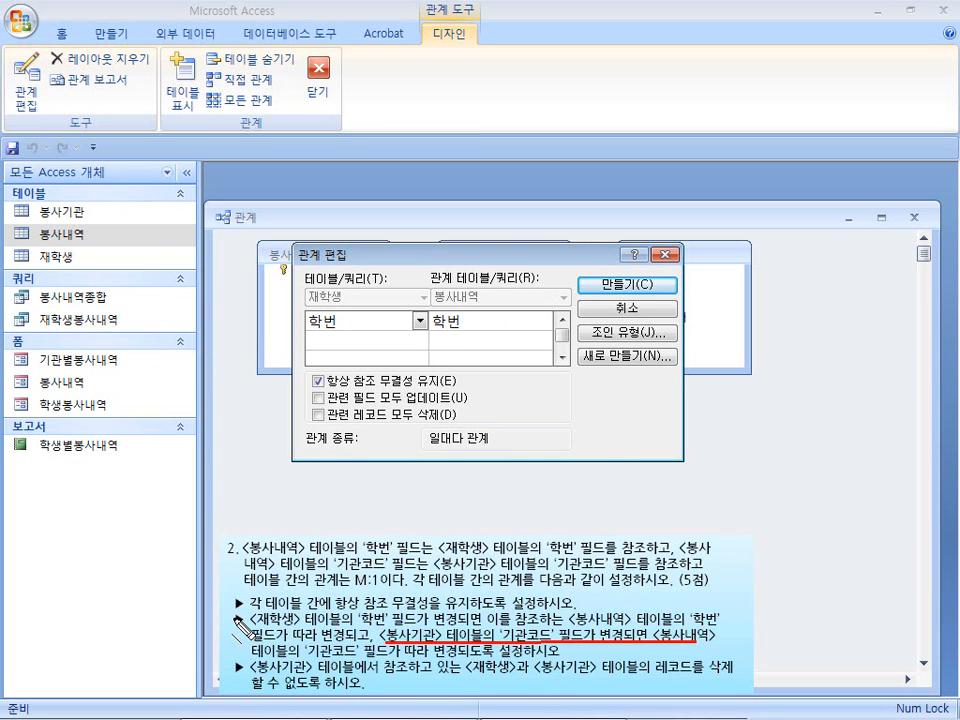
{"action": "left_click_drag", "start_coordinate": [236, 618], "coordinate": [236, 650]}
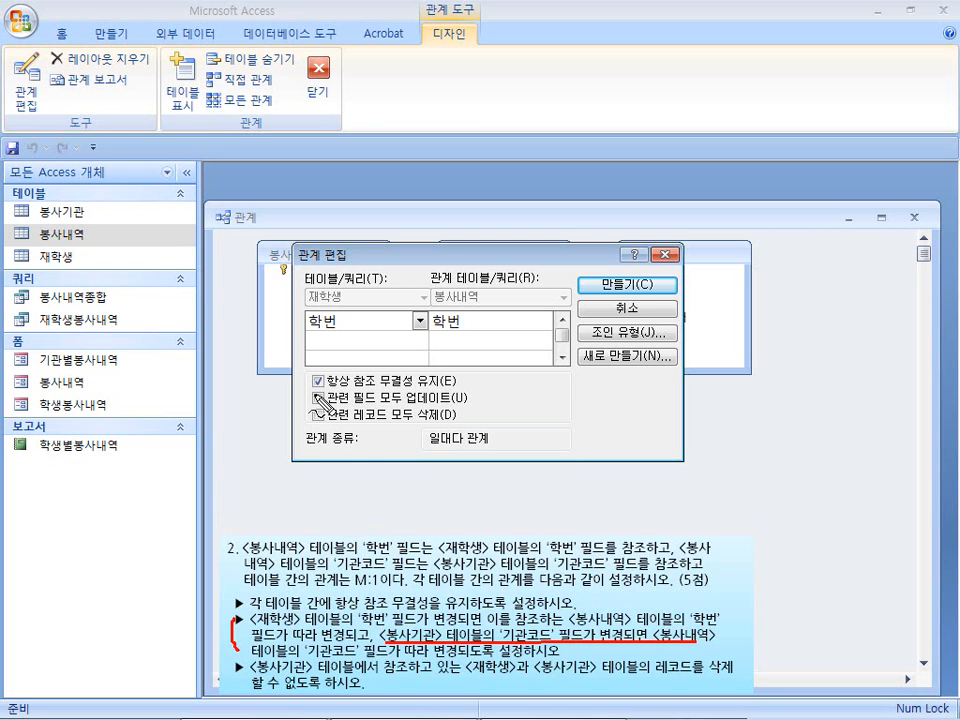
{"action": "left_click_drag", "start_coordinate": [318, 395], "coordinate": [330, 392]}
{"action": "key", "text": "Escape"}
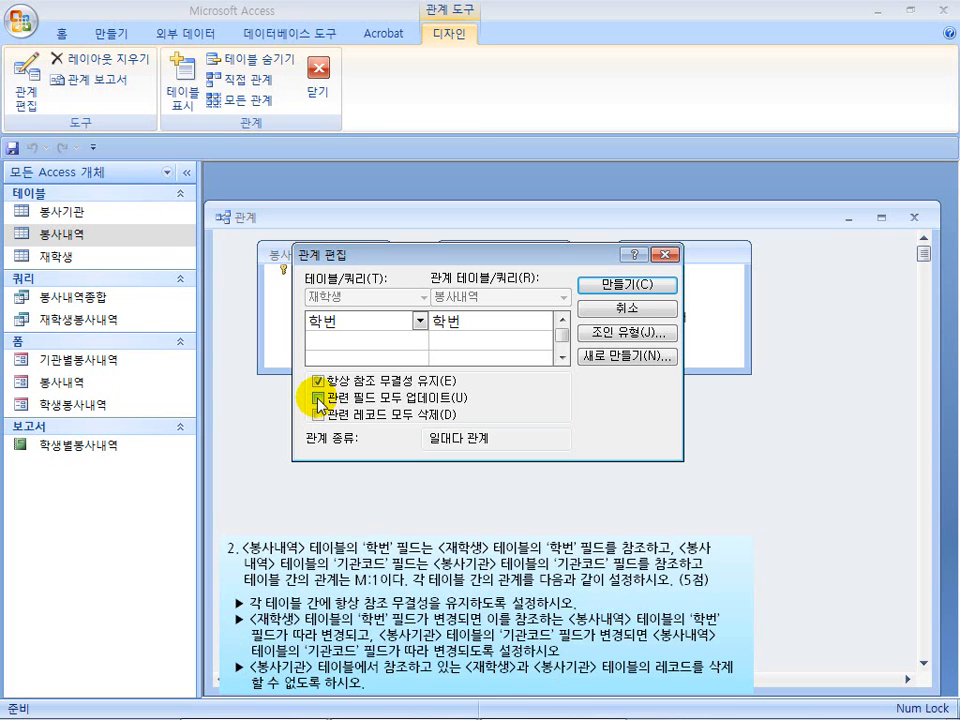
Enable cascading updates of related fields, leave cascading deletes off, and create the 학번 relationship.
{"action": "left_click", "coordinate": [318, 398]}
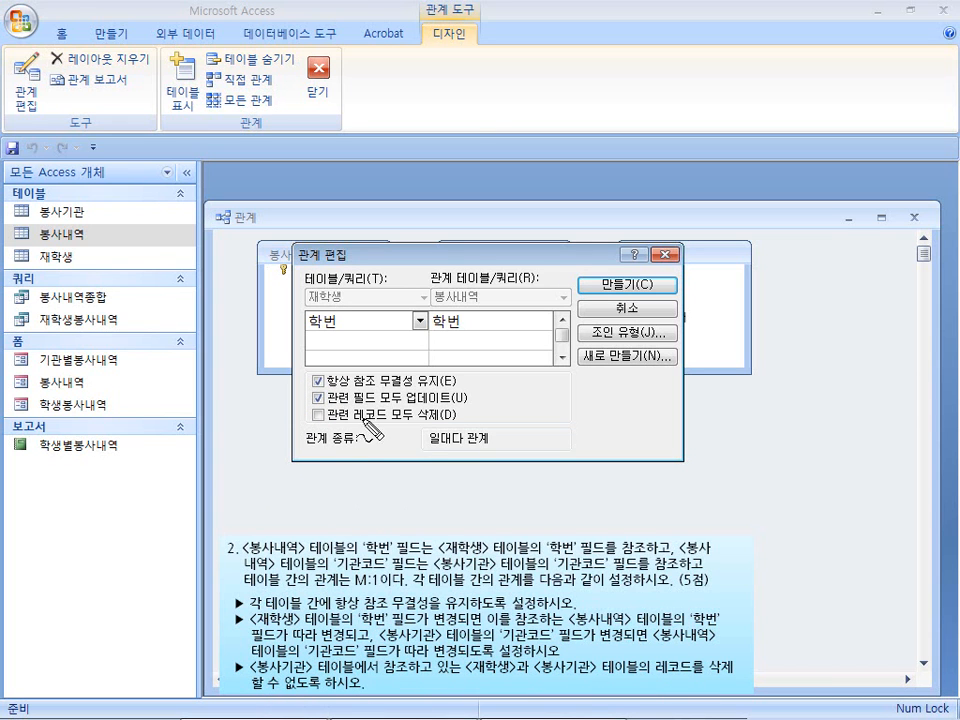
{"action": "left_click_drag", "start_coordinate": [311, 412], "coordinate": [328, 410]}
{"action": "key", "text": "Escape"}
{"action": "left_click_drag", "start_coordinate": [660, 679], "coordinate": [733, 679]}
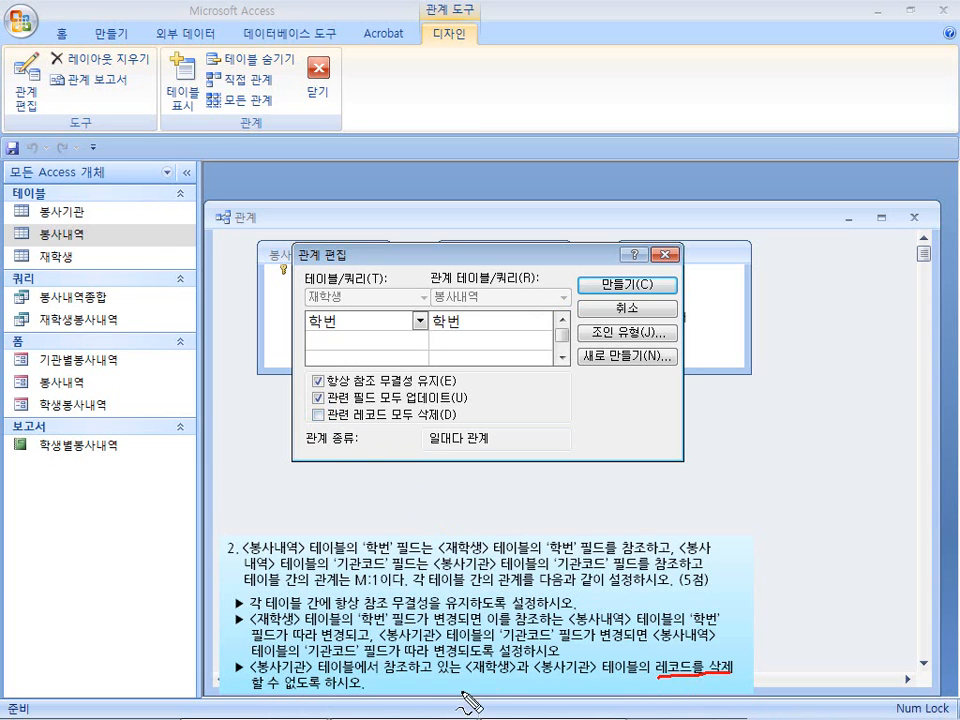
{"action": "left_click", "coordinate": [318, 397]}
{"action": "left_click_drag", "start_coordinate": [310, 395], "coordinate": [325, 384]}
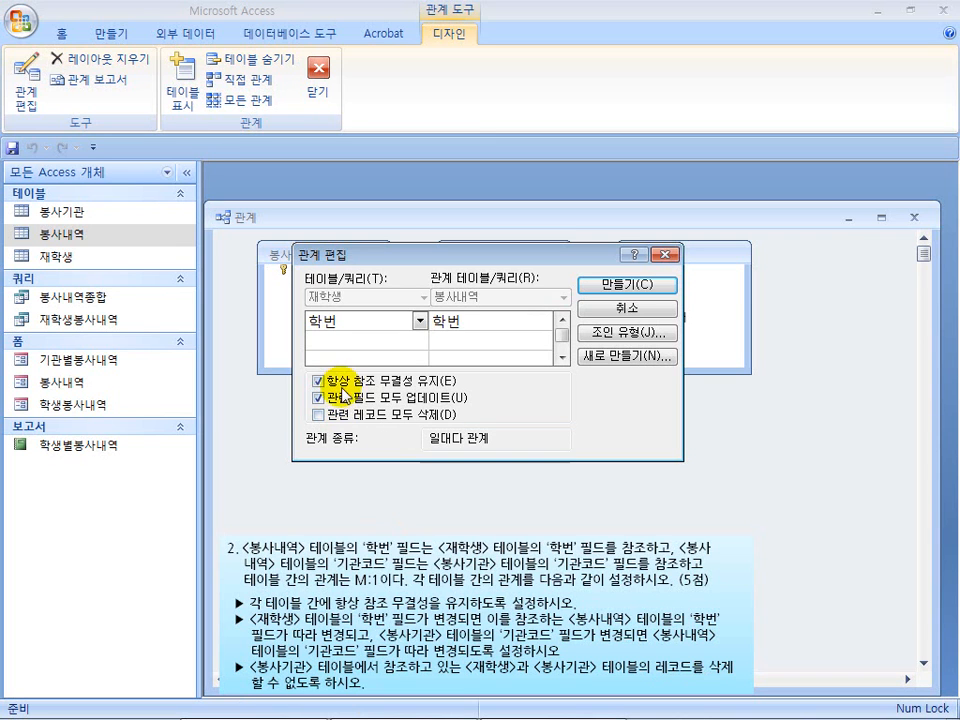
{"action": "left_click", "coordinate": [604, 284]}
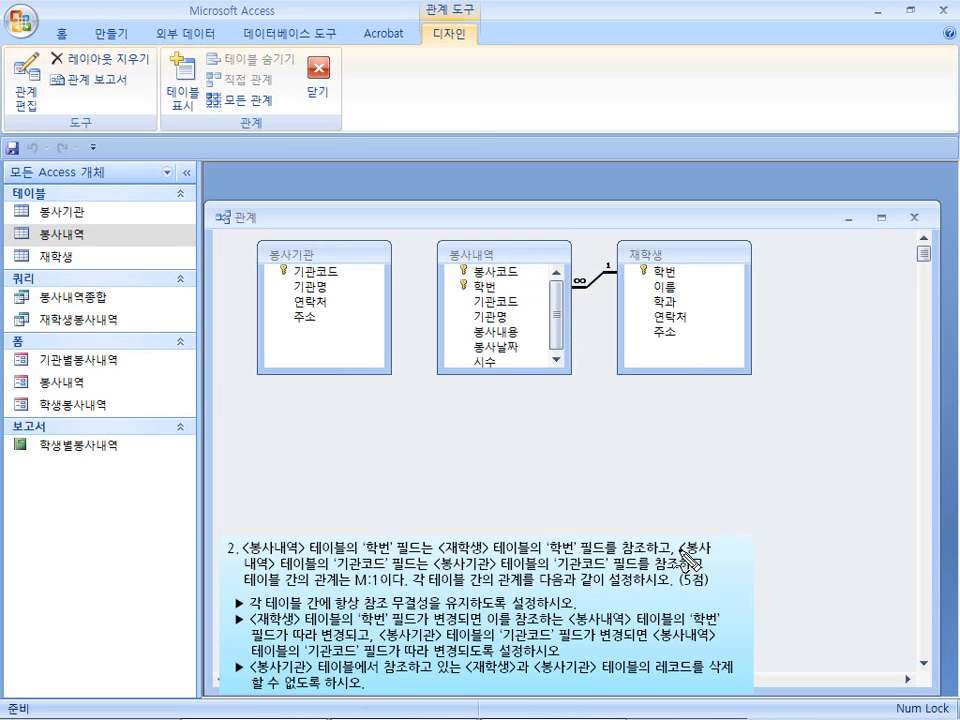
{"action": "left_click_drag", "start_coordinate": [682, 549], "coordinate": [704, 548]}
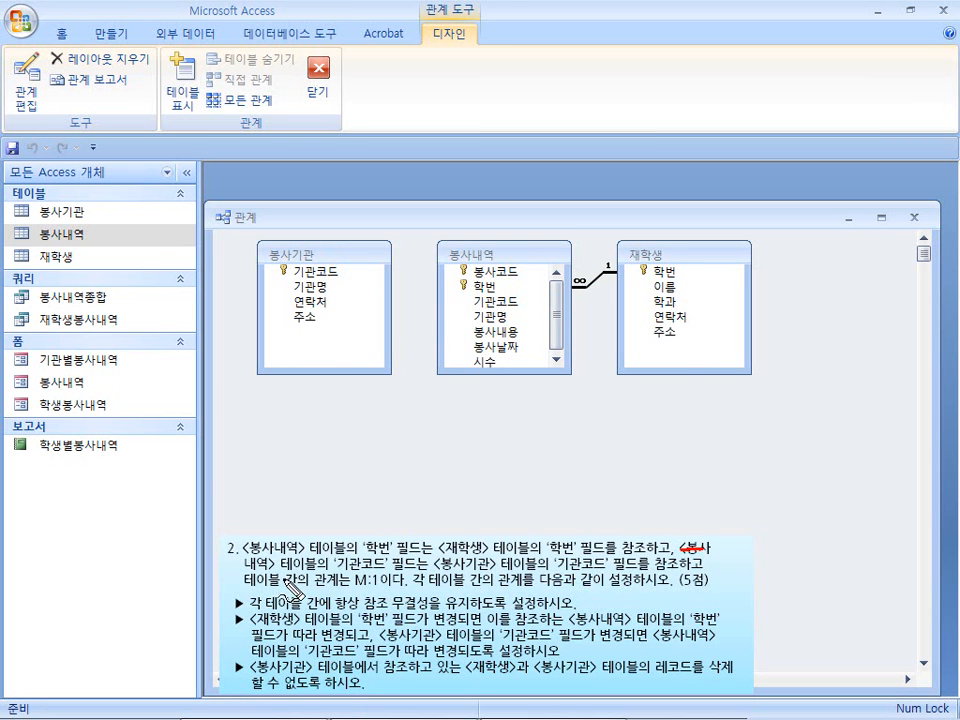
{"action": "left_click", "coordinate": [493, 318]}
{"action": "left_click_drag", "start_coordinate": [481, 307], "coordinate": [510, 304]}
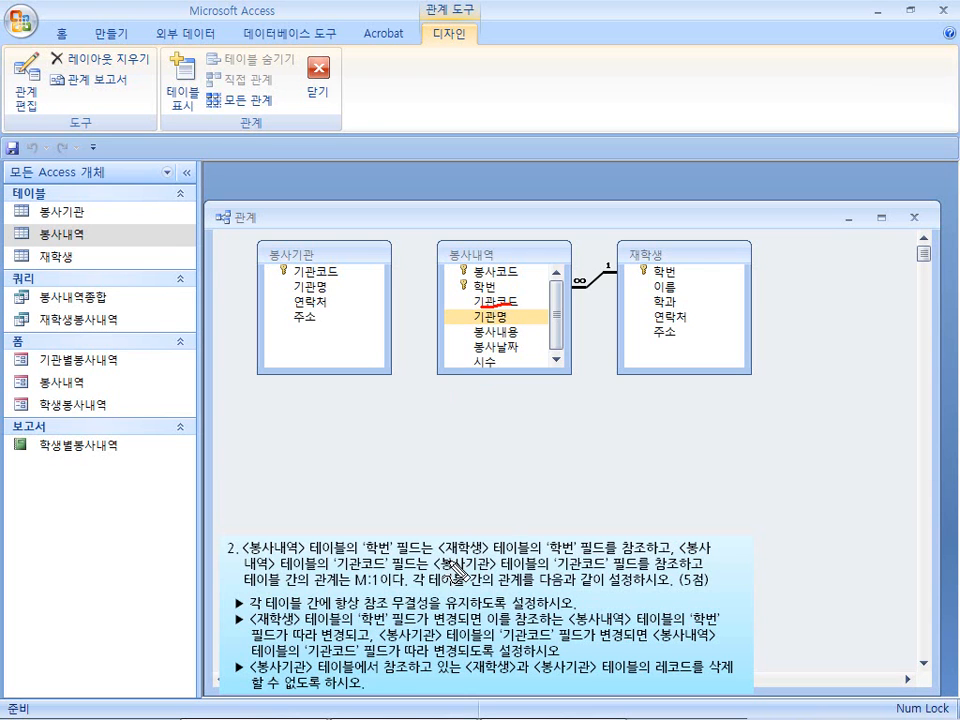
{"action": "left_click_drag", "start_coordinate": [294, 275], "coordinate": [338, 273]}
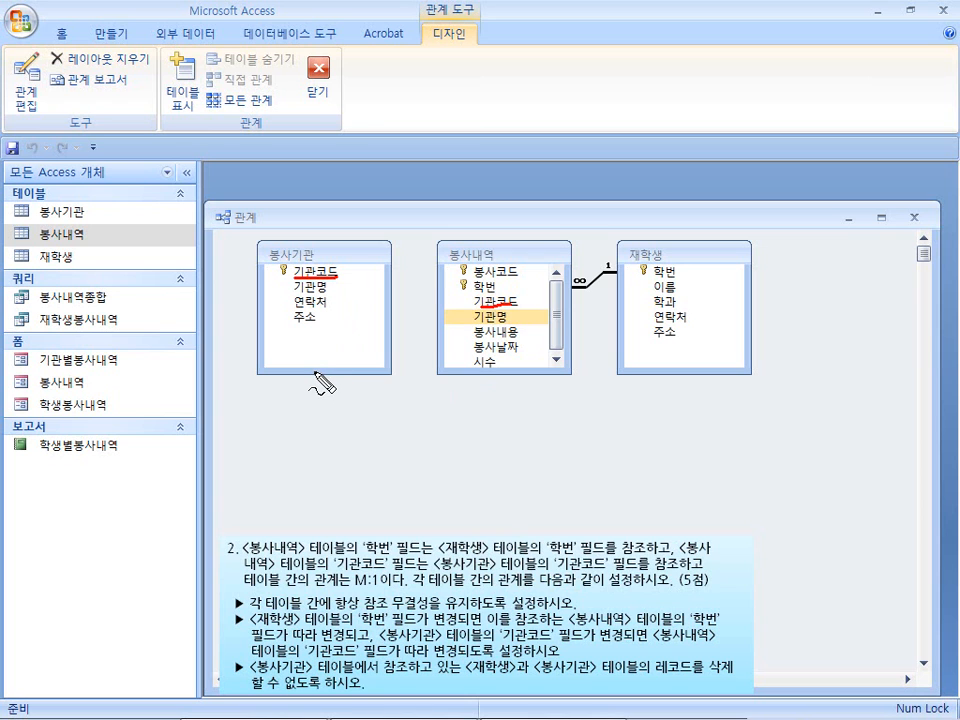
{"action": "key", "text": "Escape"}
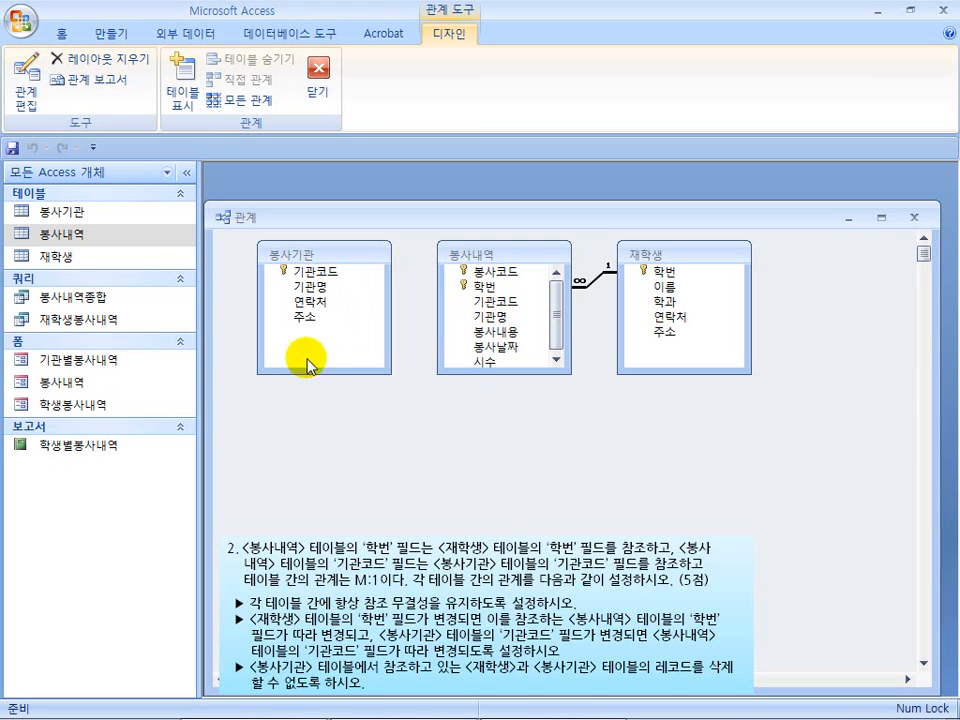
Create a relationship between the 기관코드 fields of 봉사내역 and 봉사기관 with referential integrity and cascading field updates.
{"action": "left_click", "coordinate": [496, 302]}
{"action": "left_click_drag", "start_coordinate": [496, 304], "coordinate": [332, 270]}
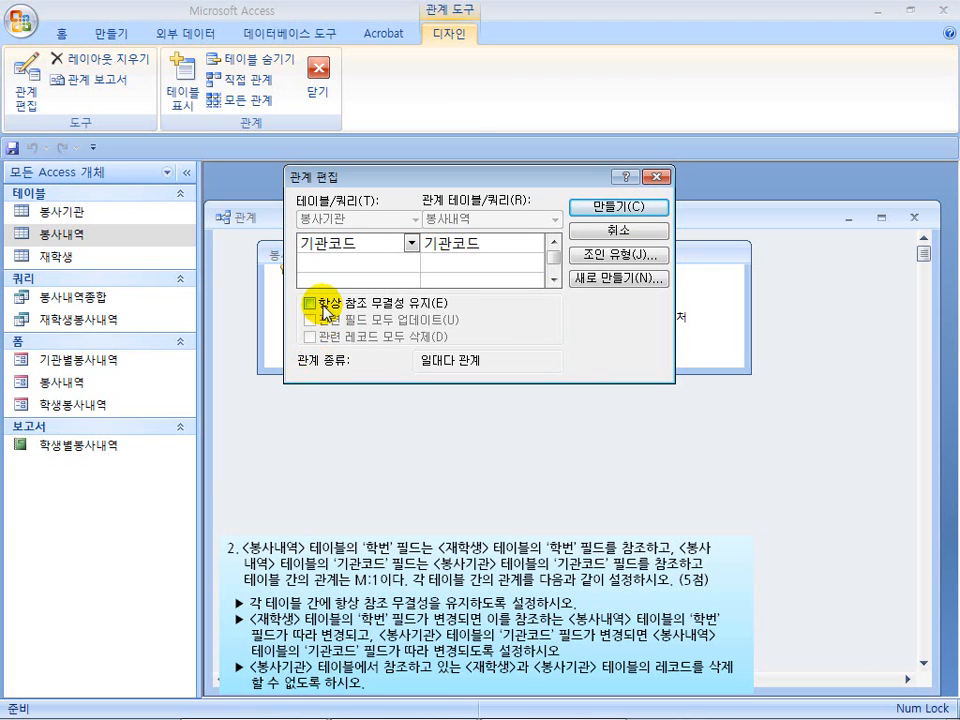
{"action": "left_click", "coordinate": [318, 305]}
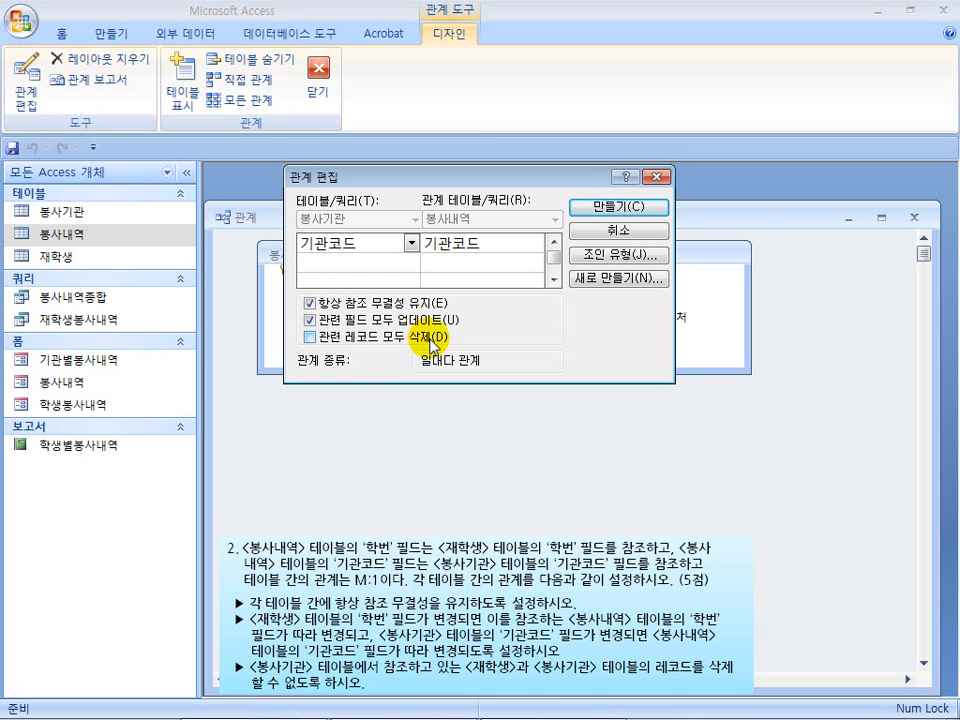
{"action": "left_click", "coordinate": [585, 207]}
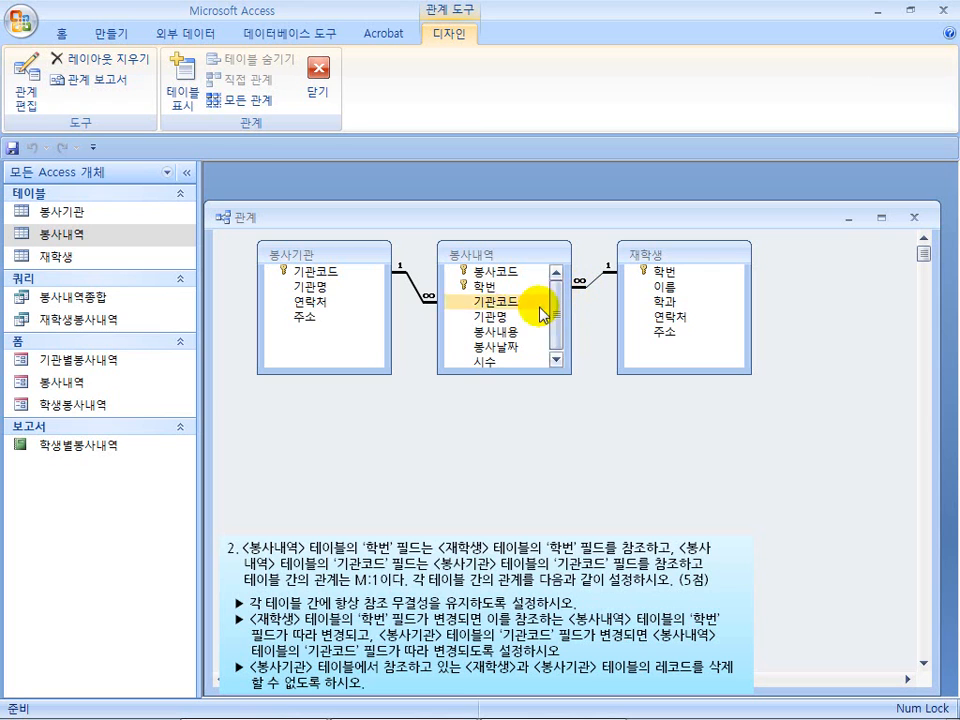
{"action": "left_click", "coordinate": [487, 303]}
{"action": "mouse_move", "coordinate": [487, 305]}
{"action": "left_mouse_down"}
{"action": "mouse_move", "coordinate": [350, 278]}
{"action": "mouse_move", "coordinate": [485, 304]}
{"action": "left_mouse_up"}
{"action": "left_click", "coordinate": [347, 273]}
{"action": "left_click_drag", "start_coordinate": [349, 278], "coordinate": [497, 310]}
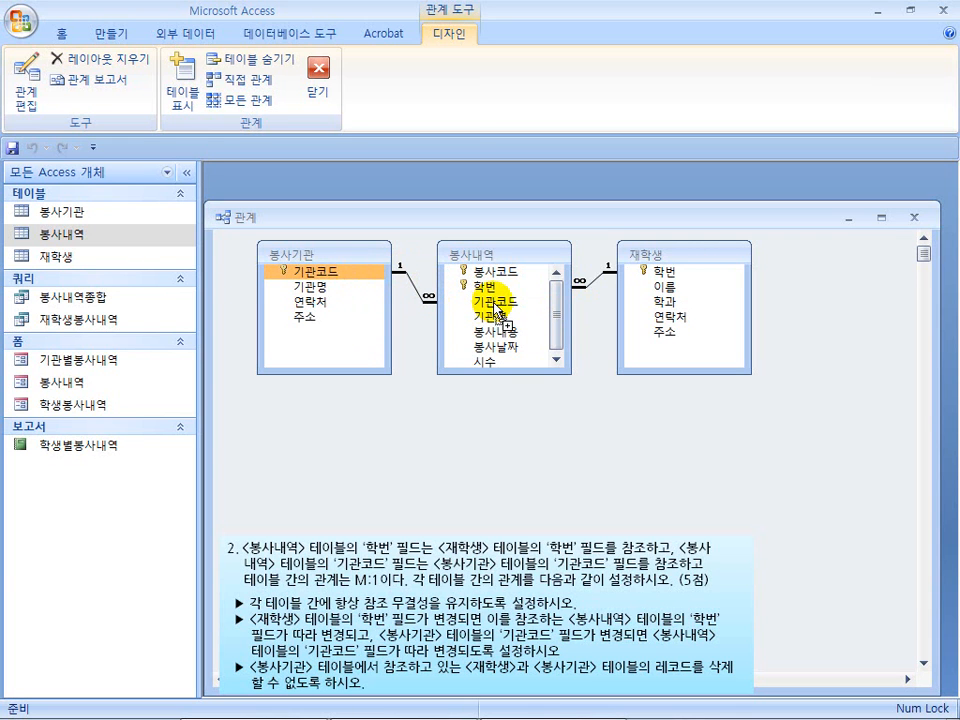
{"action": "left_click_drag", "start_coordinate": [497, 312], "coordinate": [335, 276]}
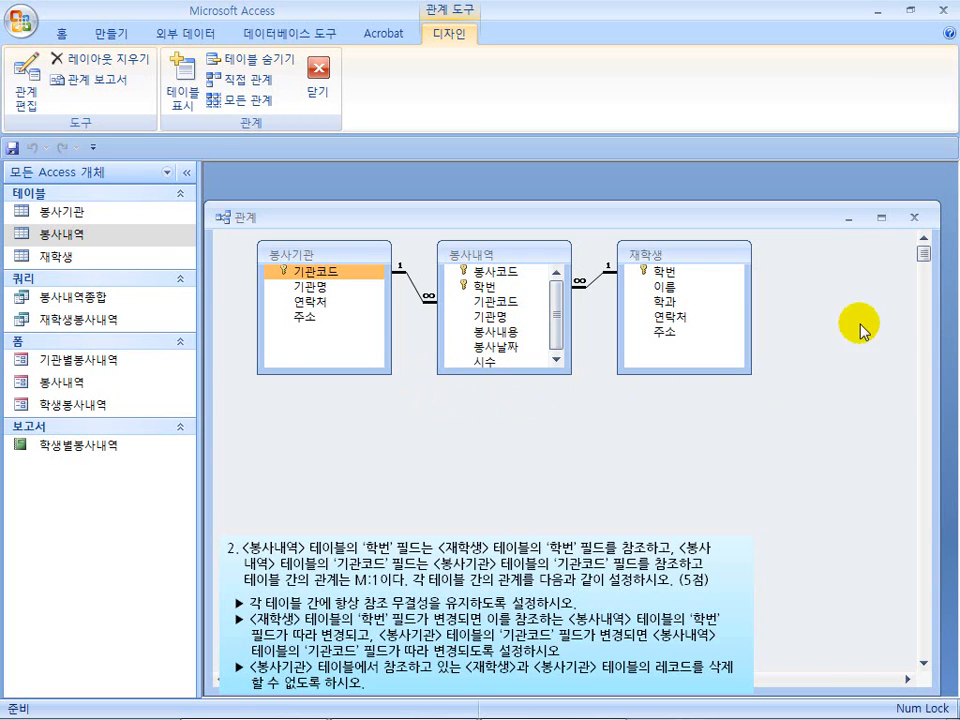
Close the relationships layout and save its changes.
{"action": "left_click", "coordinate": [920, 218]}
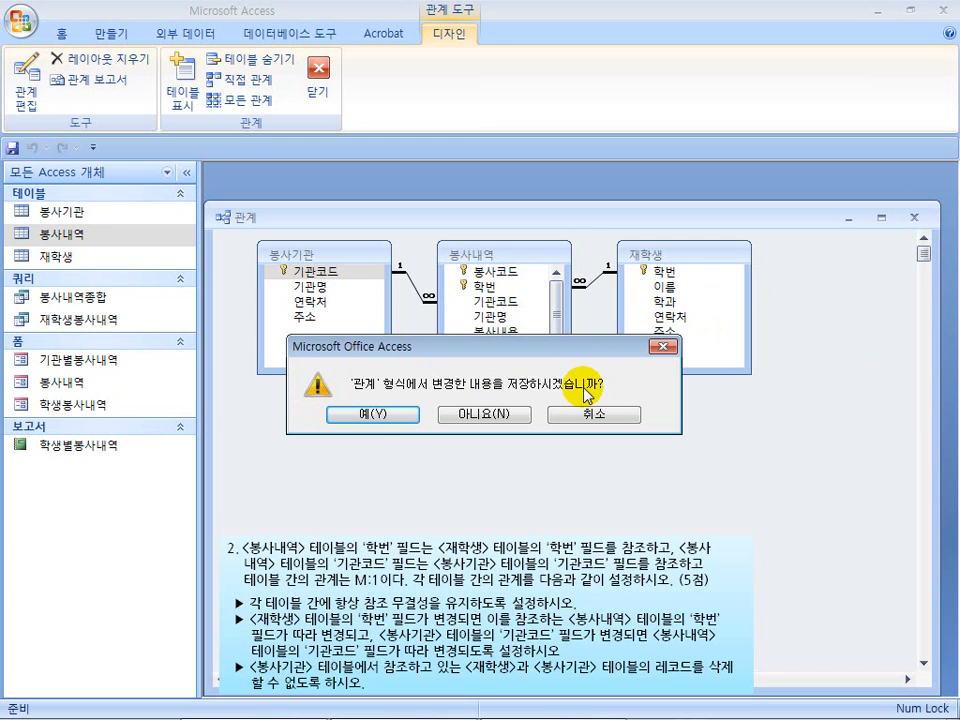
{"action": "left_click", "coordinate": [373, 416]}
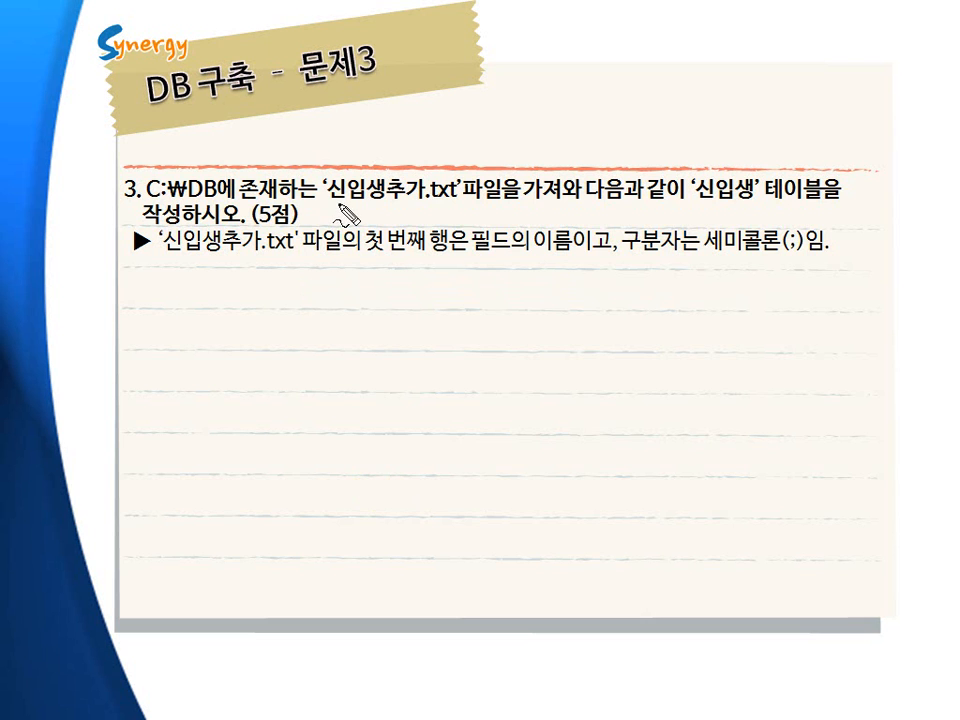
{"action": "left_click_drag", "start_coordinate": [336, 205], "coordinate": [441, 205]}
{"action": "left_click_drag", "start_coordinate": [697, 201], "coordinate": [735, 200]}
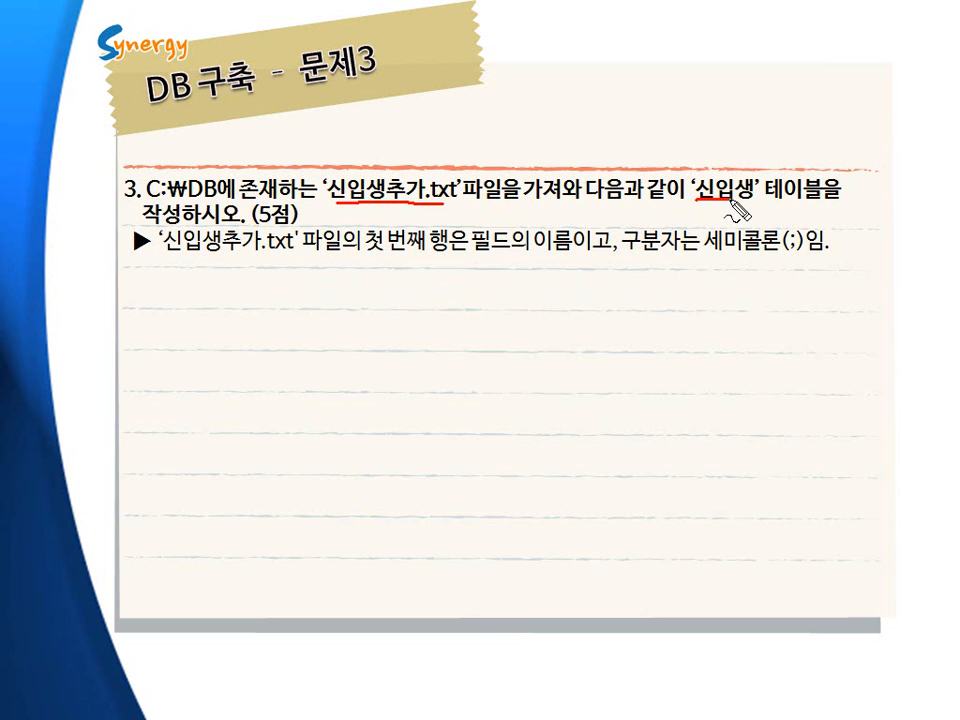
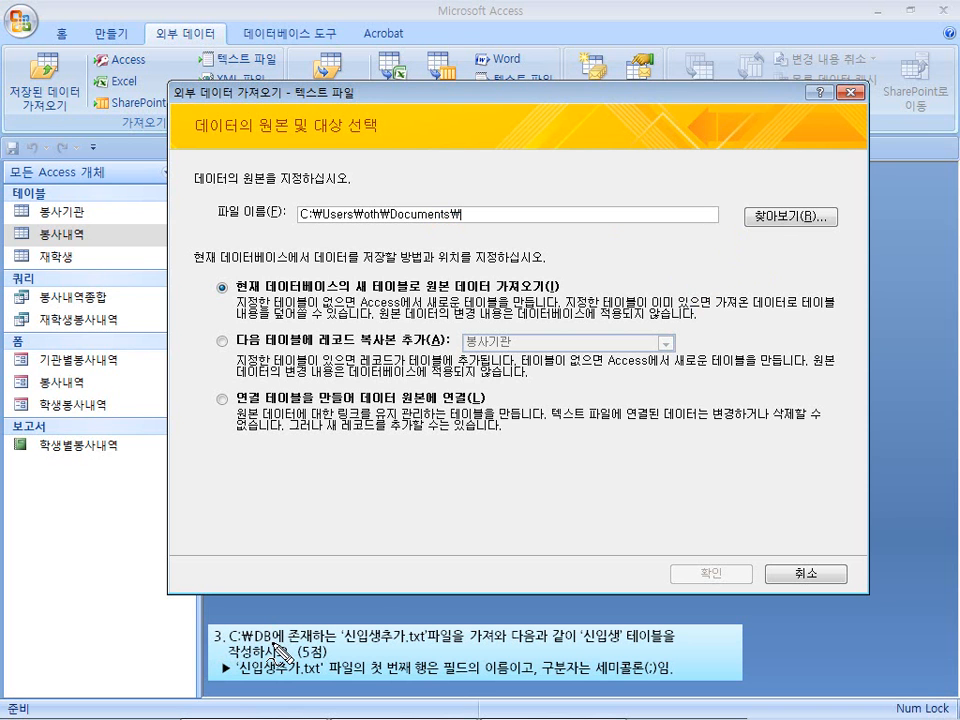
Choose C:\DB\신입생추가.txt as the text source to import into a new table and start the import wizard.
{"action": "left_click_drag", "start_coordinate": [531, 96], "coordinate": [541, 106]}
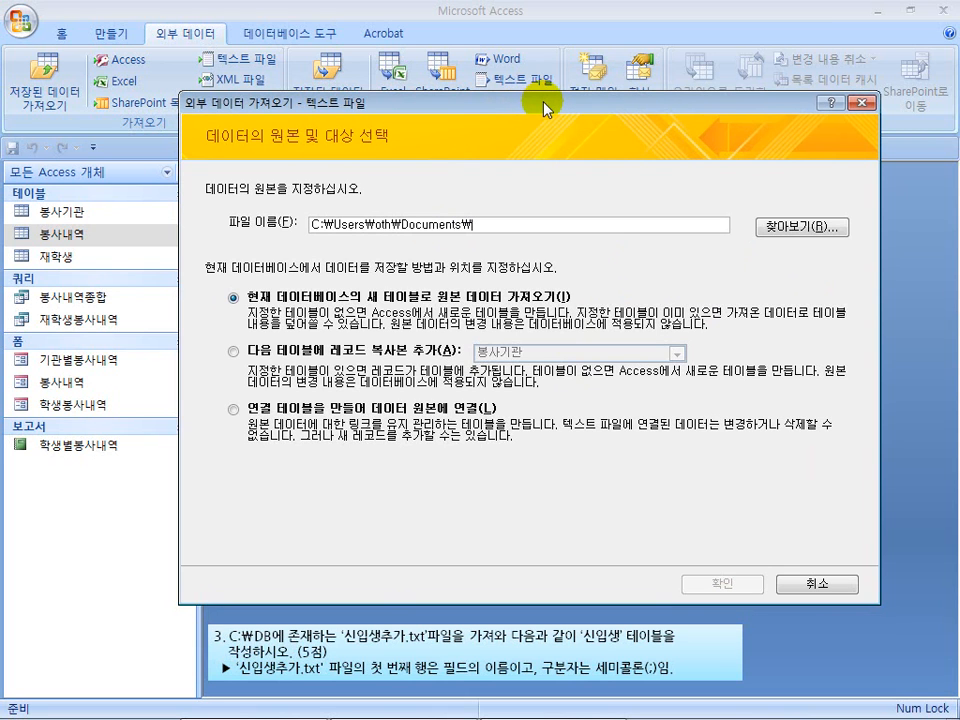
{"action": "left_click", "coordinate": [797, 221]}
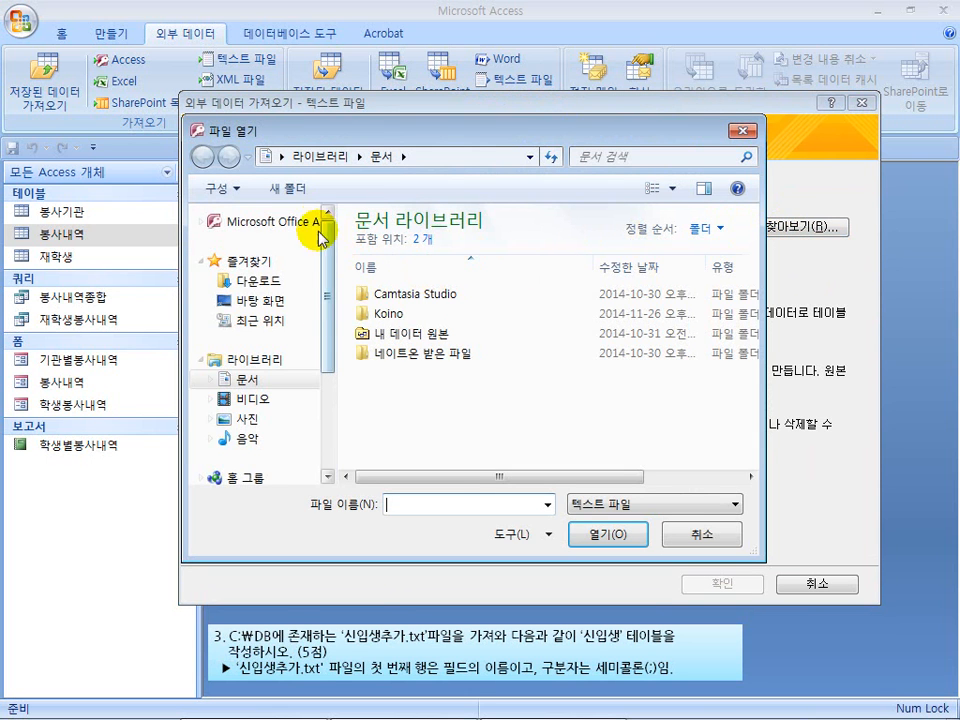
{"action": "scroll", "coordinate": [321, 343], "scroll_direction": "down", "scroll_amount": 3}
{"action": "left_click", "coordinate": [295, 411]}
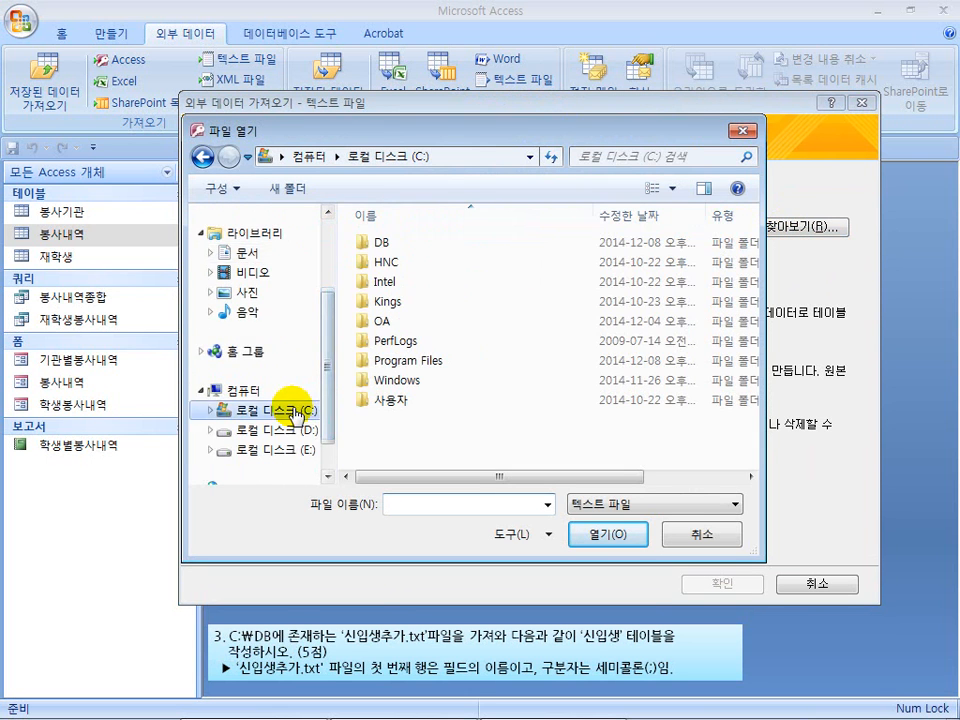
{"action": "double_click", "coordinate": [384, 244]}
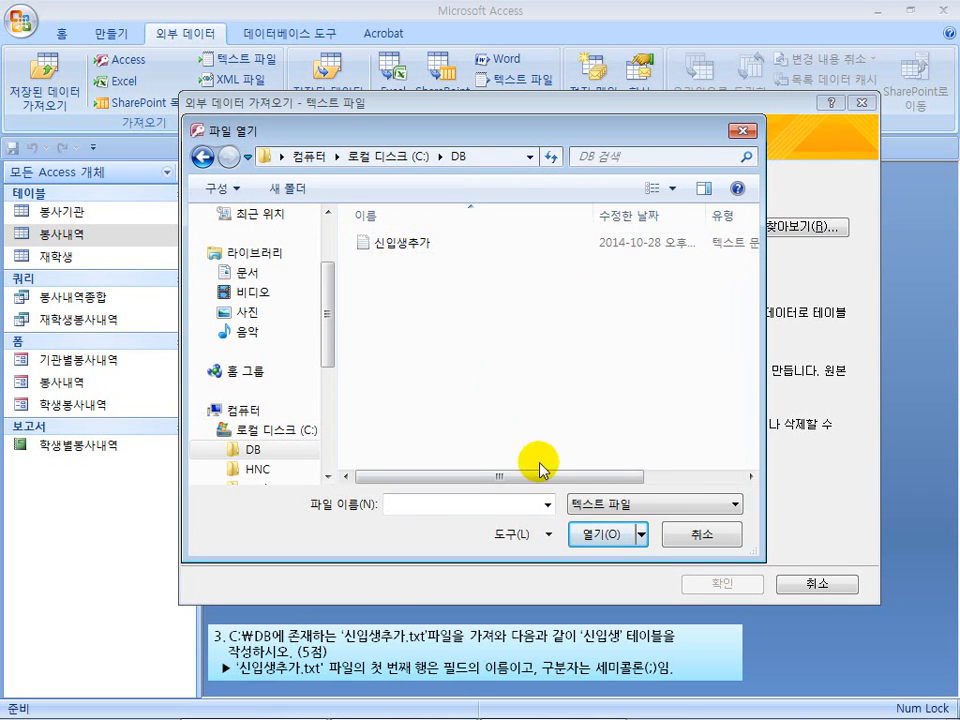
{"action": "left_click", "coordinate": [433, 248]}
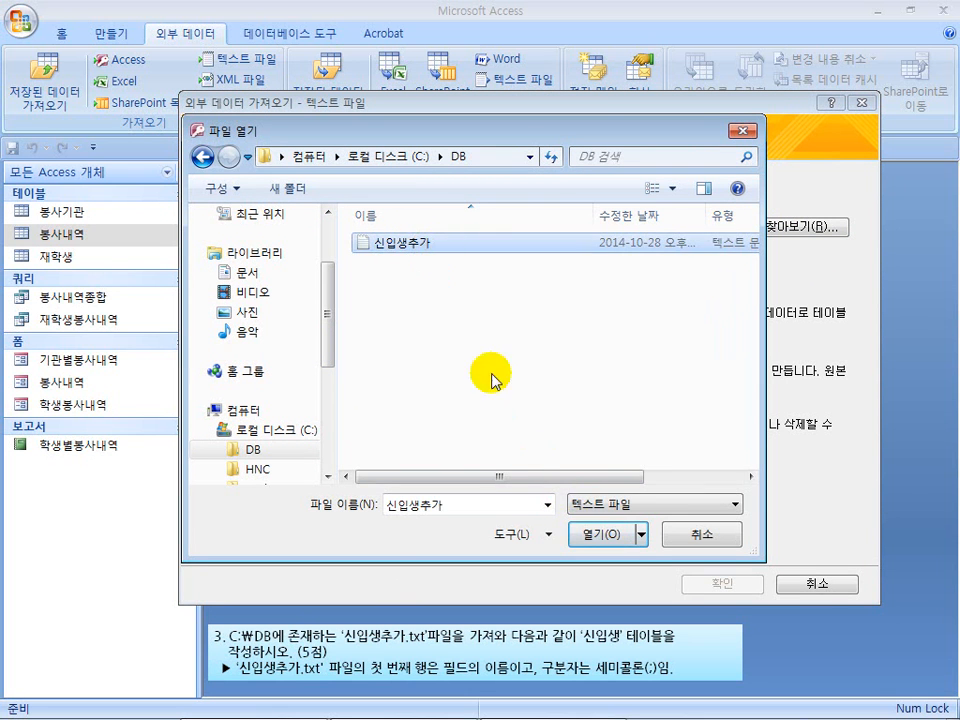
{"action": "left_click", "coordinate": [594, 535]}
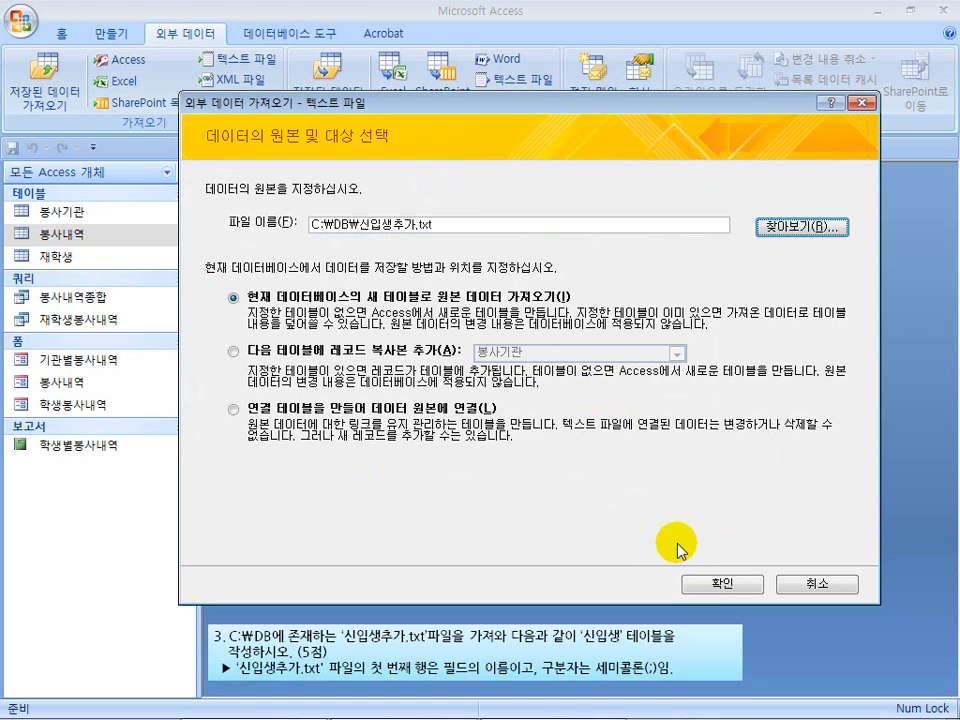
{"action": "left_click", "coordinate": [722, 583]}
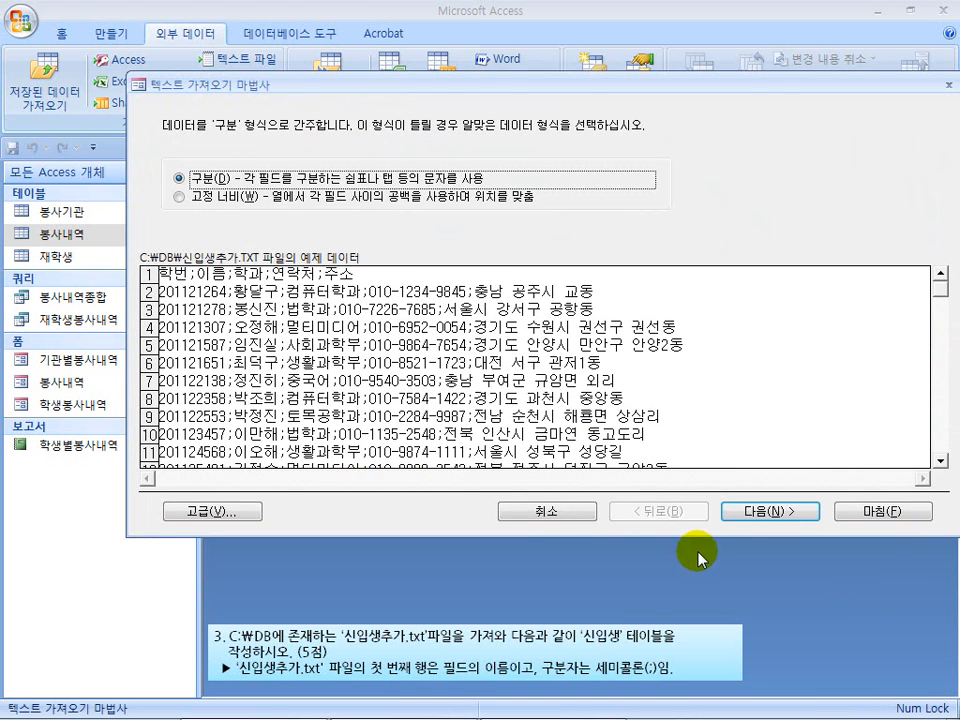
Import the text as delimited fields separated by semicolons, with the first row used as field names.
{"action": "left_click_drag", "start_coordinate": [375, 80], "coordinate": [357, 86]}
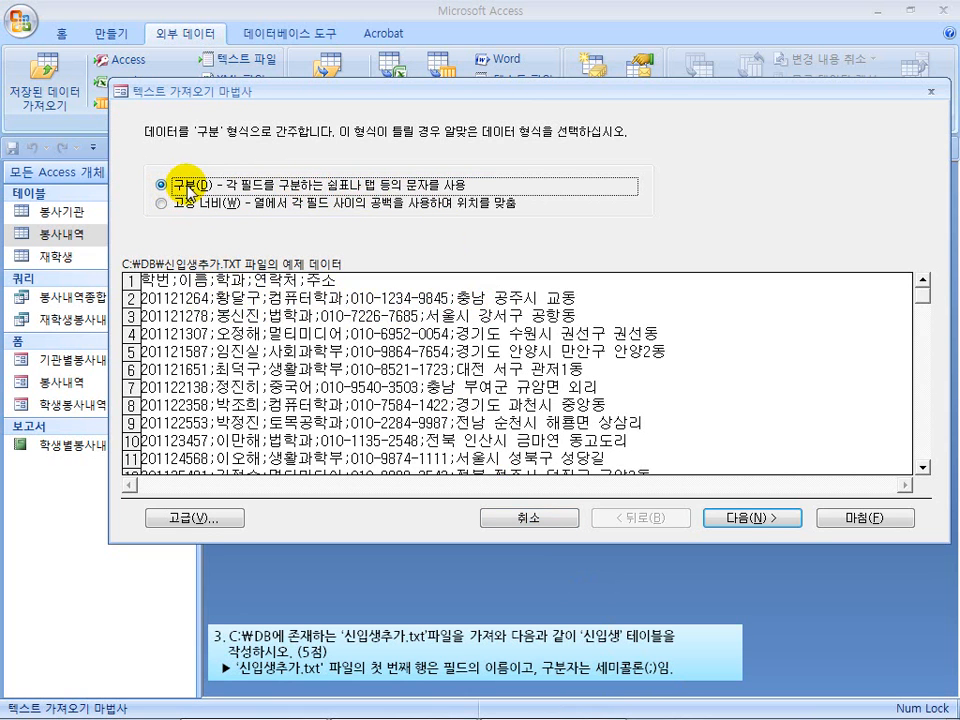
{"action": "left_click", "coordinate": [739, 517]}
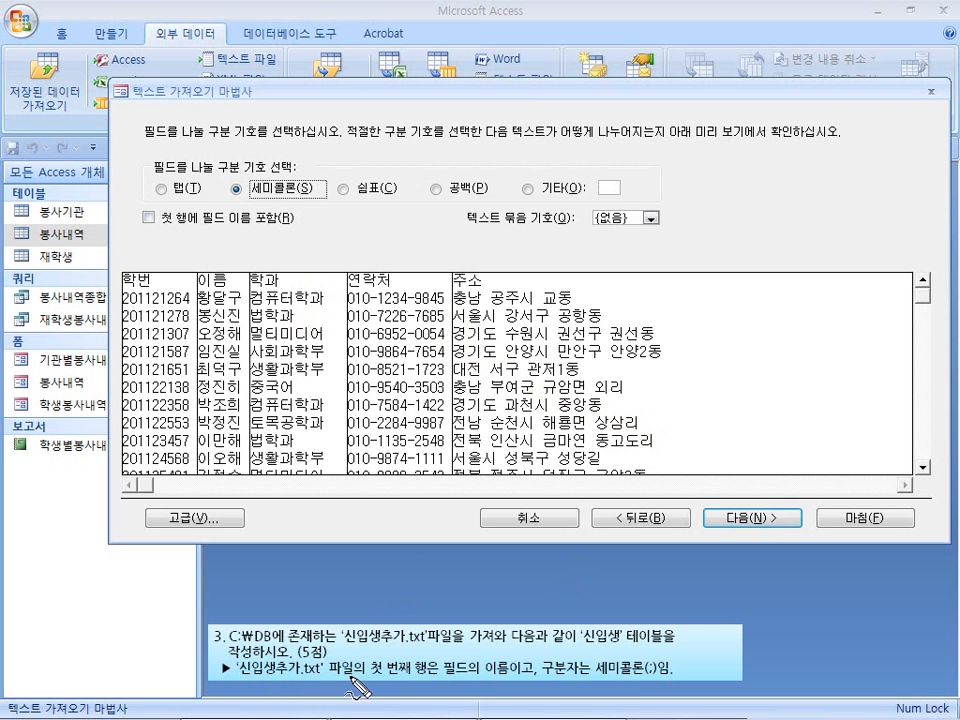
{"action": "left_click_drag", "start_coordinate": [378, 678], "coordinate": [482, 681]}
{"action": "key", "text": "Escape"}
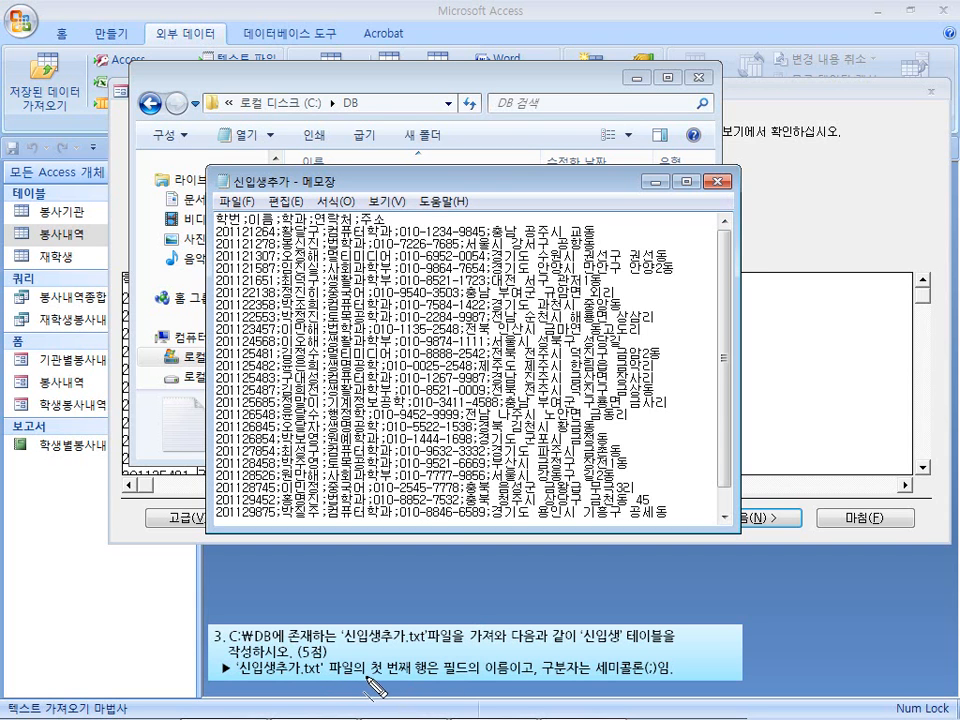
{"action": "left_click_drag", "start_coordinate": [372, 678], "coordinate": [527, 681]}
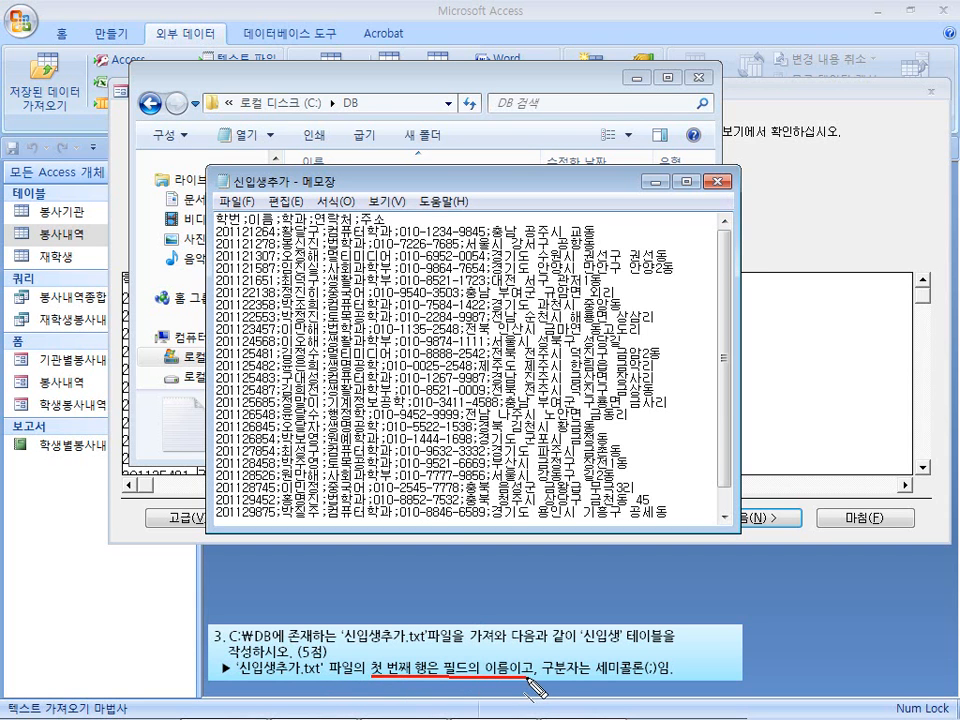
{"action": "left_click_drag", "start_coordinate": [226, 228], "coordinate": [390, 233]}
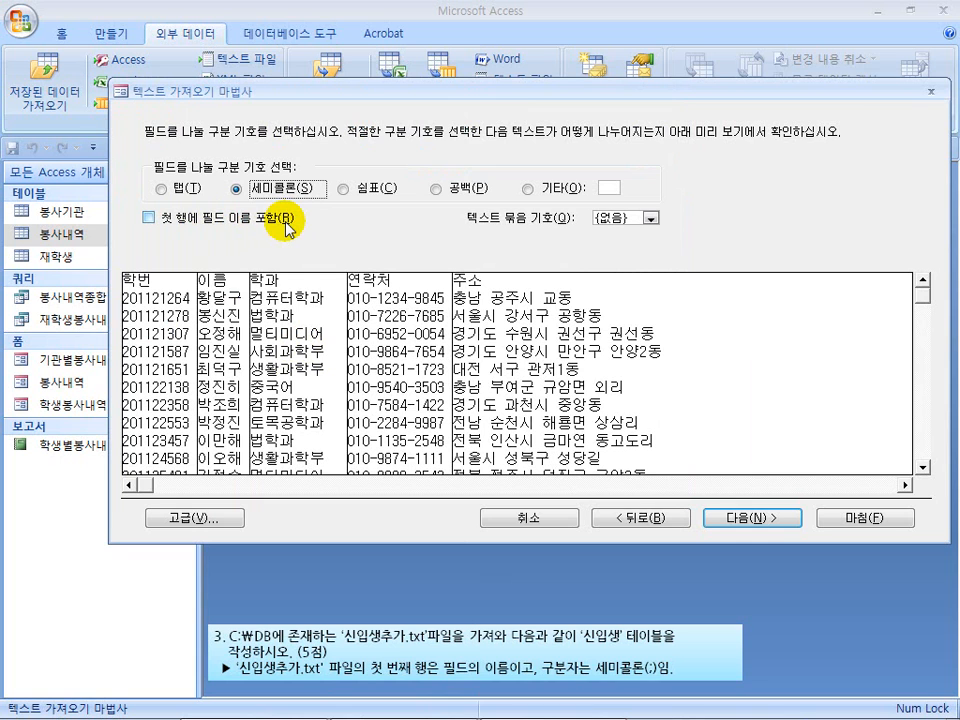
{"action": "left_click_drag", "start_coordinate": [376, 690], "coordinate": [520, 697]}
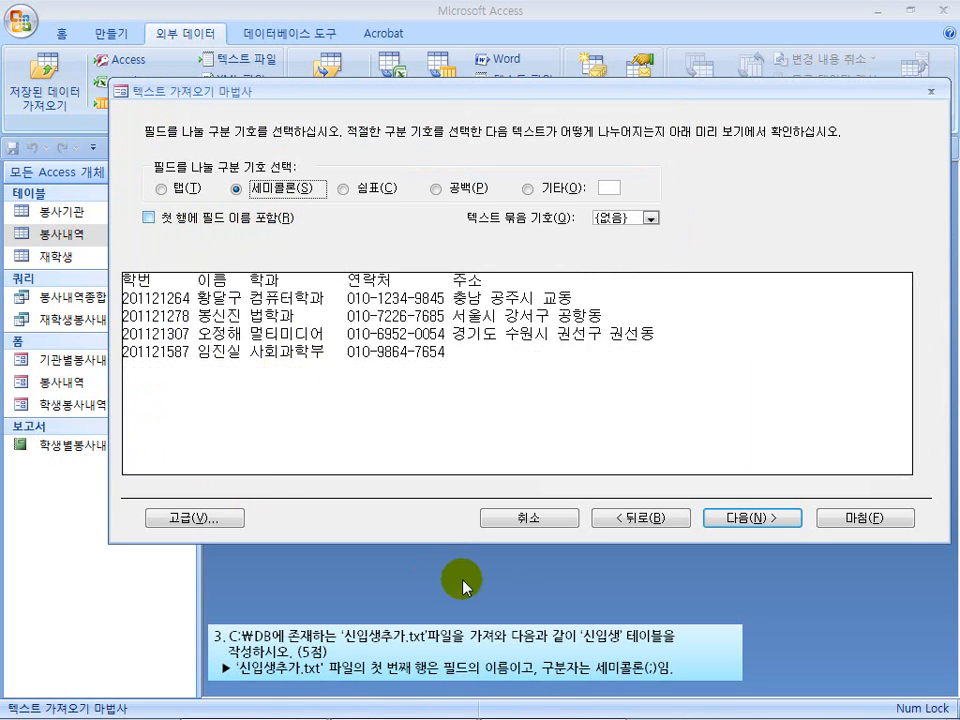
{"action": "left_click", "coordinate": [148, 217]}
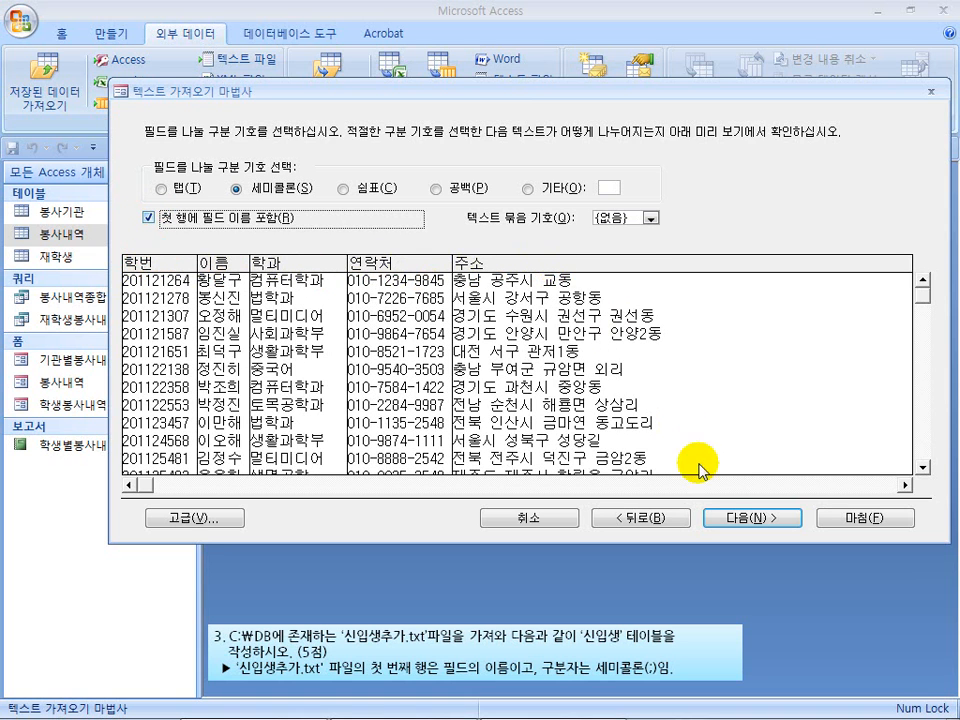
{"action": "left_click", "coordinate": [755, 518]}
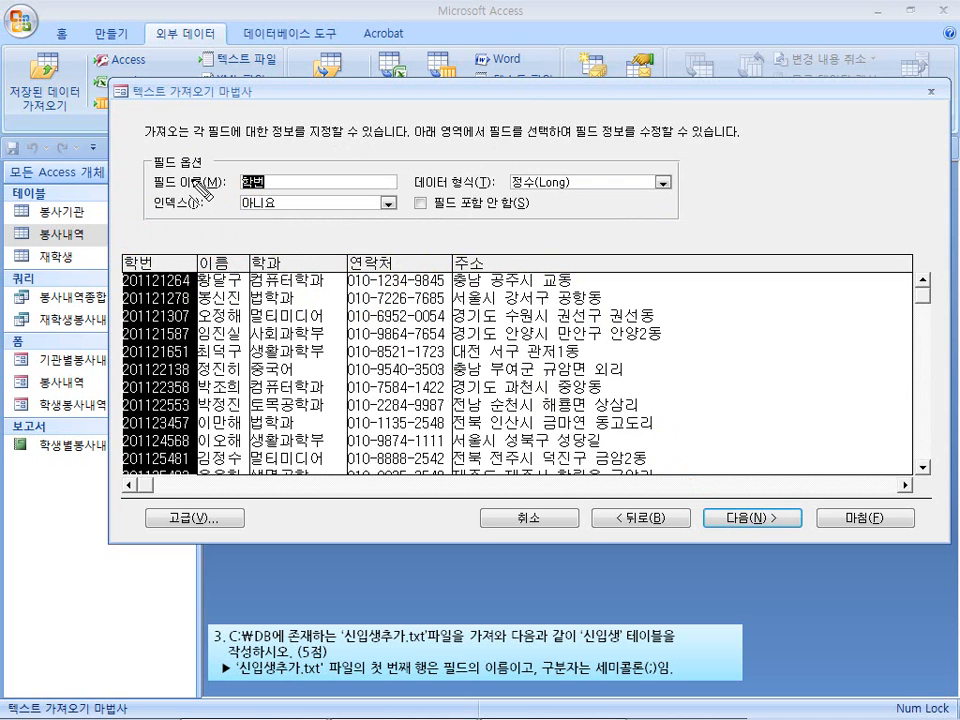
Accept the default field options and import the table without a primary key.
{"action": "left_click", "coordinate": [731, 519]}
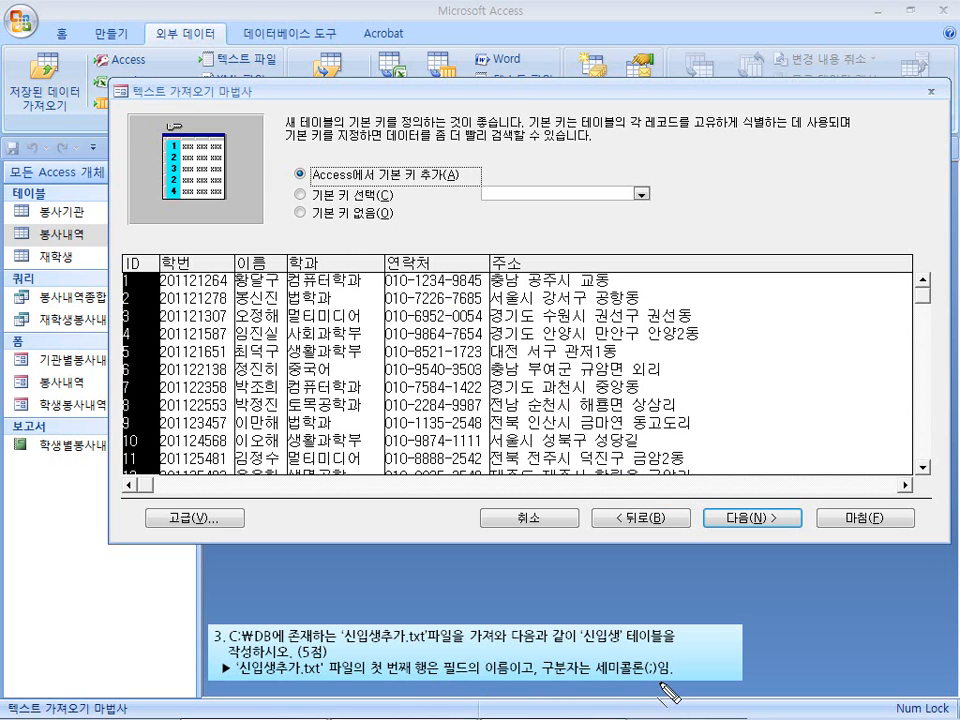
{"action": "left_click", "coordinate": [301, 213]}
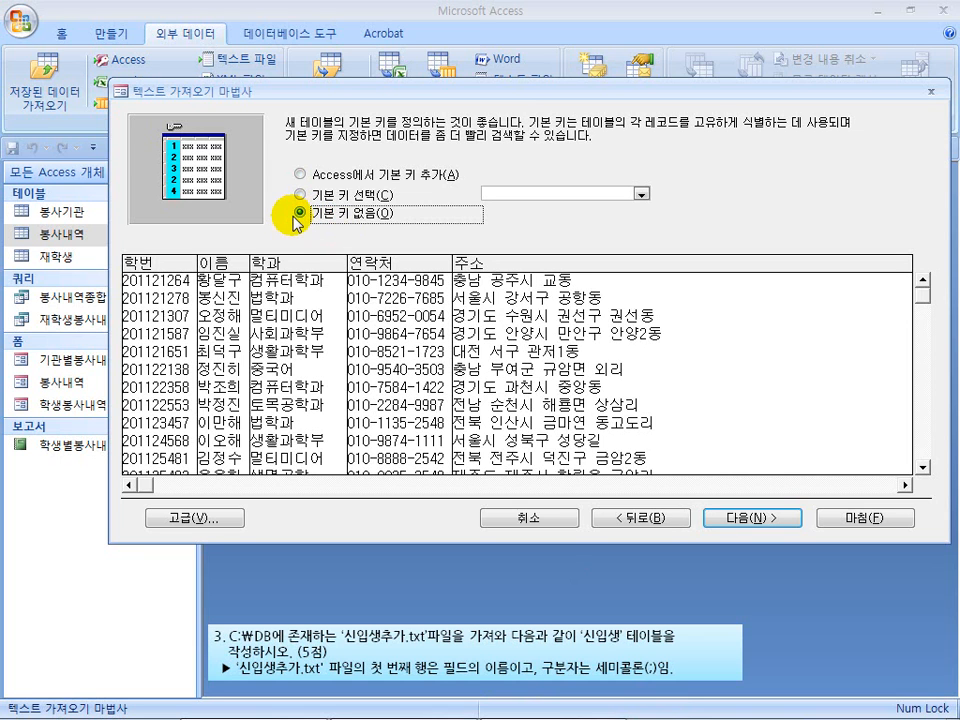
{"action": "left_click_drag", "start_coordinate": [312, 226], "coordinate": [378, 224]}
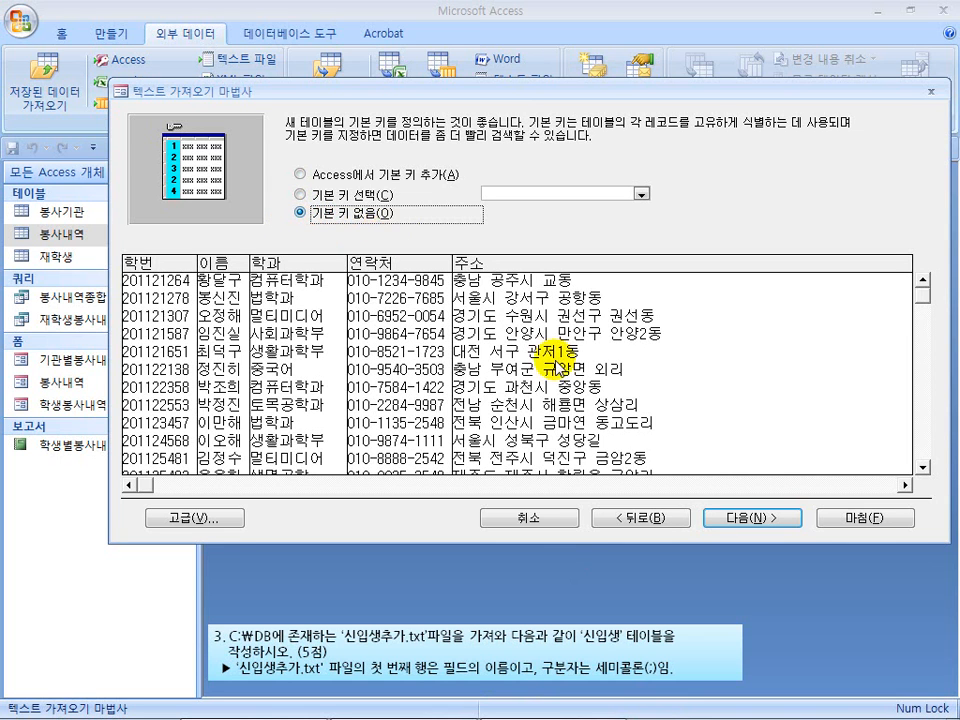
{"action": "left_click", "coordinate": [739, 516]}
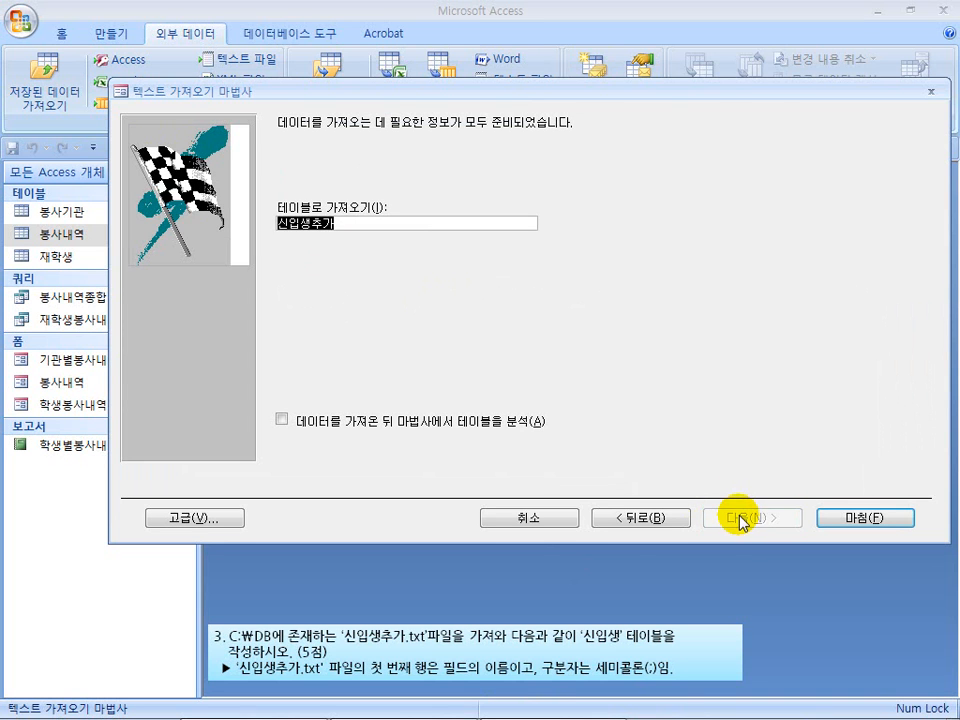
Name the imported table 신입생, finish the import and close it without saving the import steps.
{"action": "left_click_drag", "start_coordinate": [590, 646], "coordinate": [608, 647]}
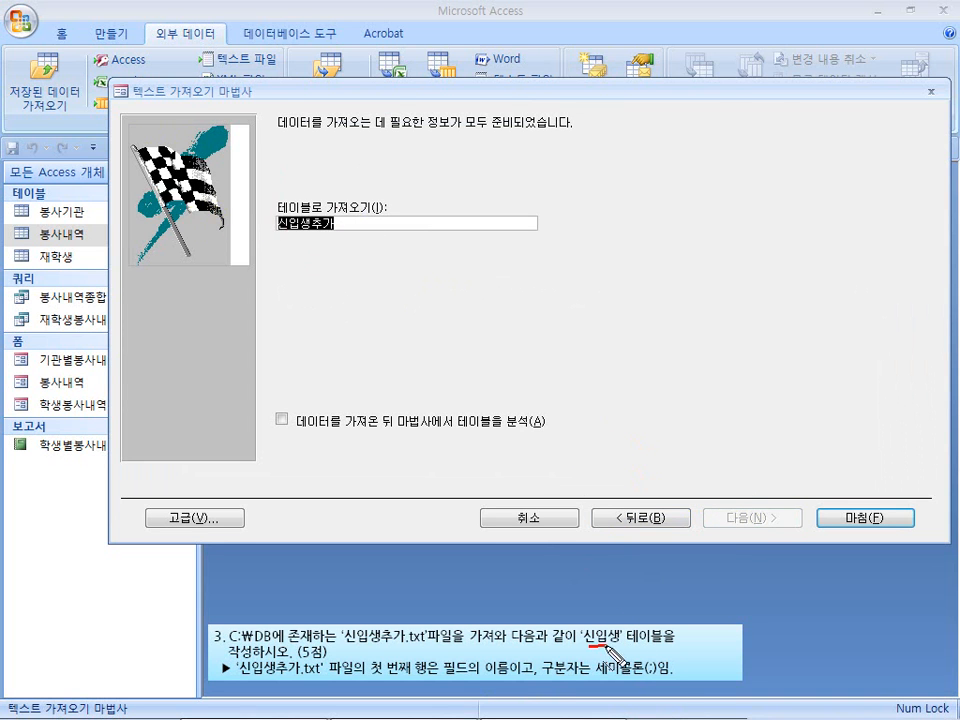
{"action": "key", "text": "Escape"}
{"action": "type", "text": "t"}
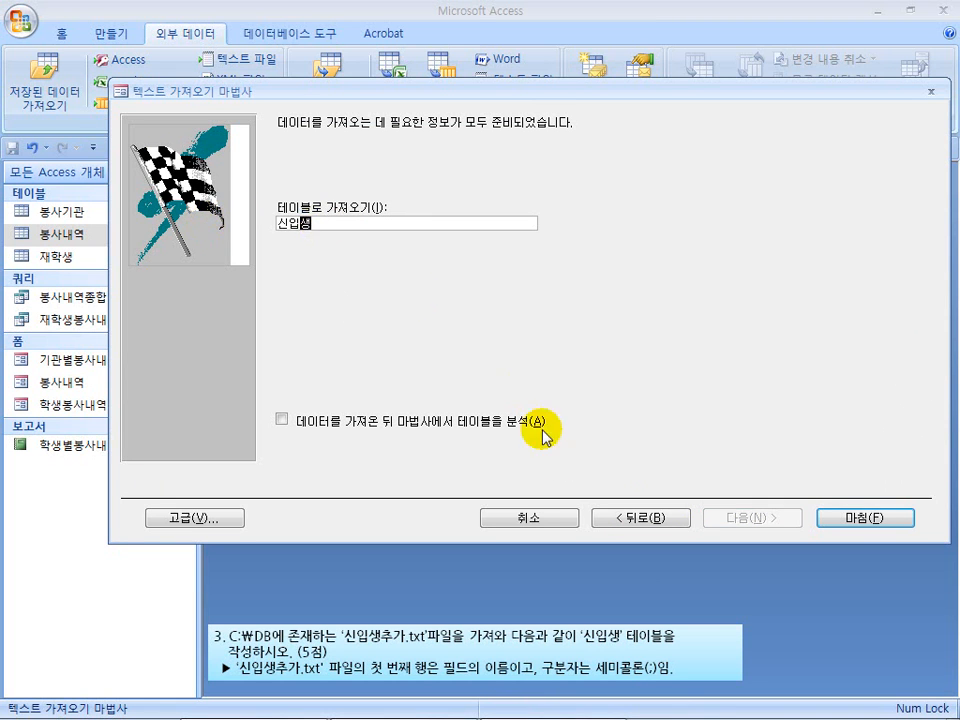
{"action": "left_click", "coordinate": [839, 522]}
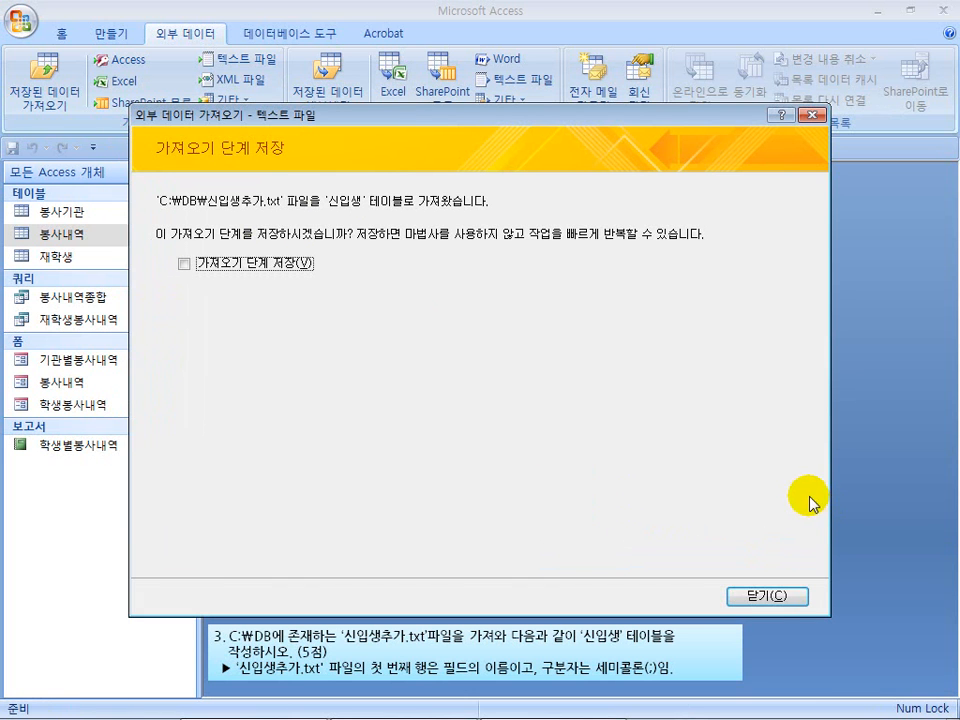
{"action": "left_click", "coordinate": [779, 595]}
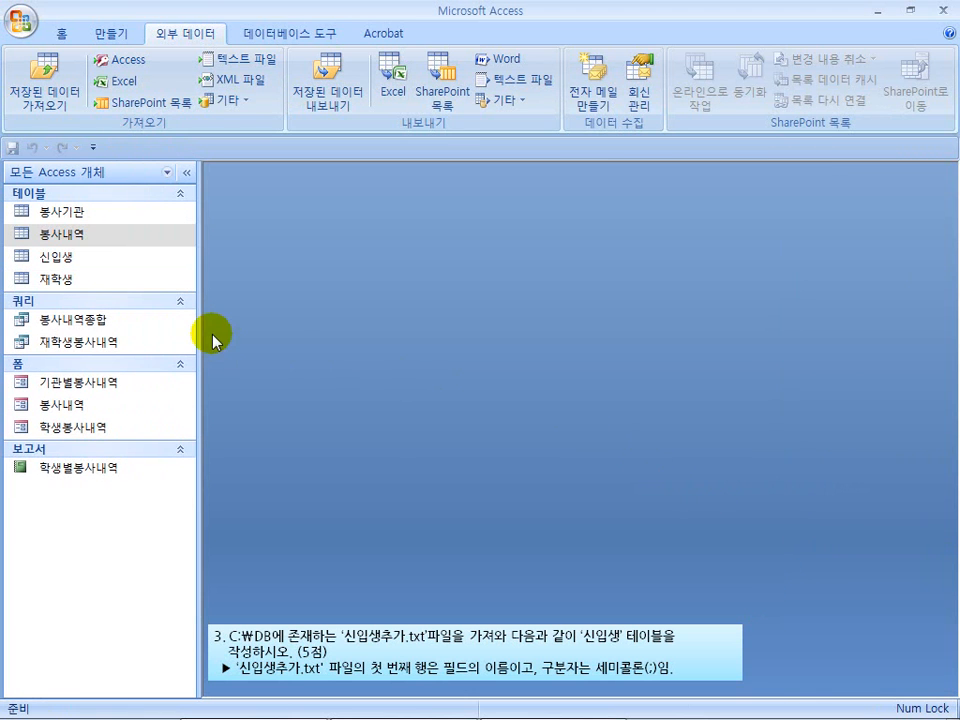
Open the 신입생 table in datasheet view and examine its imported fields and records.
{"action": "left_click_drag", "start_coordinate": [37, 266], "coordinate": [73, 267]}
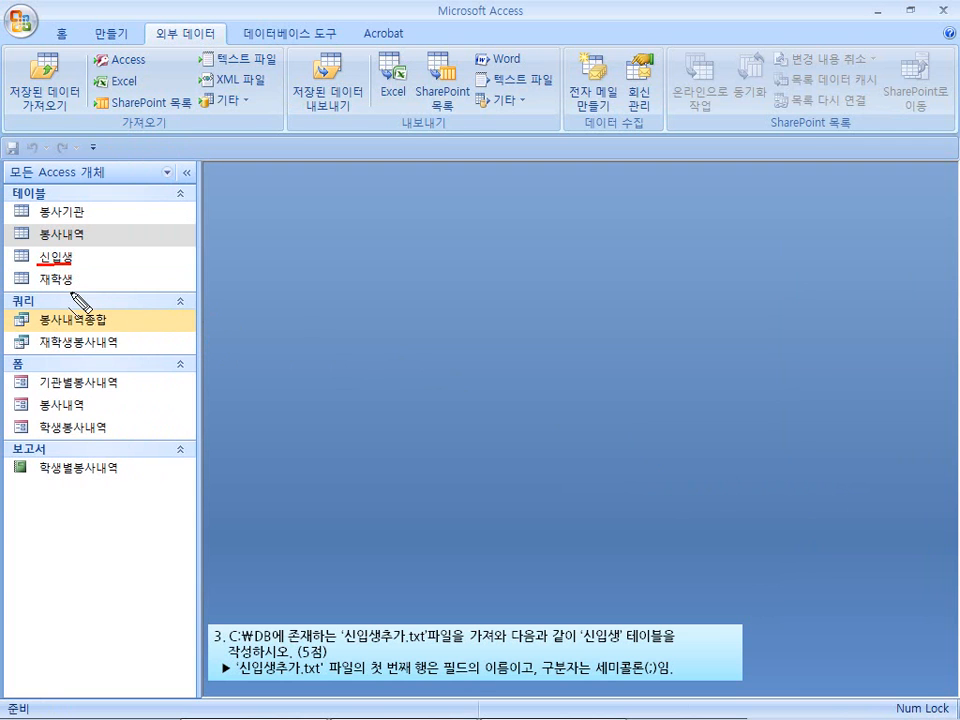
{"action": "double_click", "coordinate": [40, 257]}
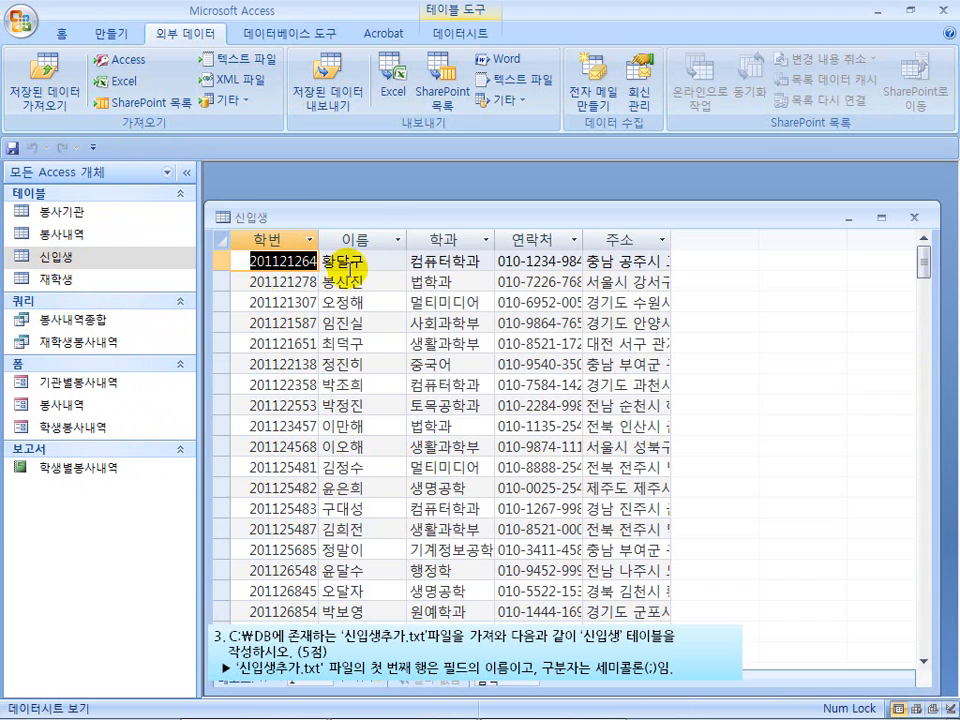
{"action": "left_click_drag", "start_coordinate": [400, 225], "coordinate": [407, 189]}
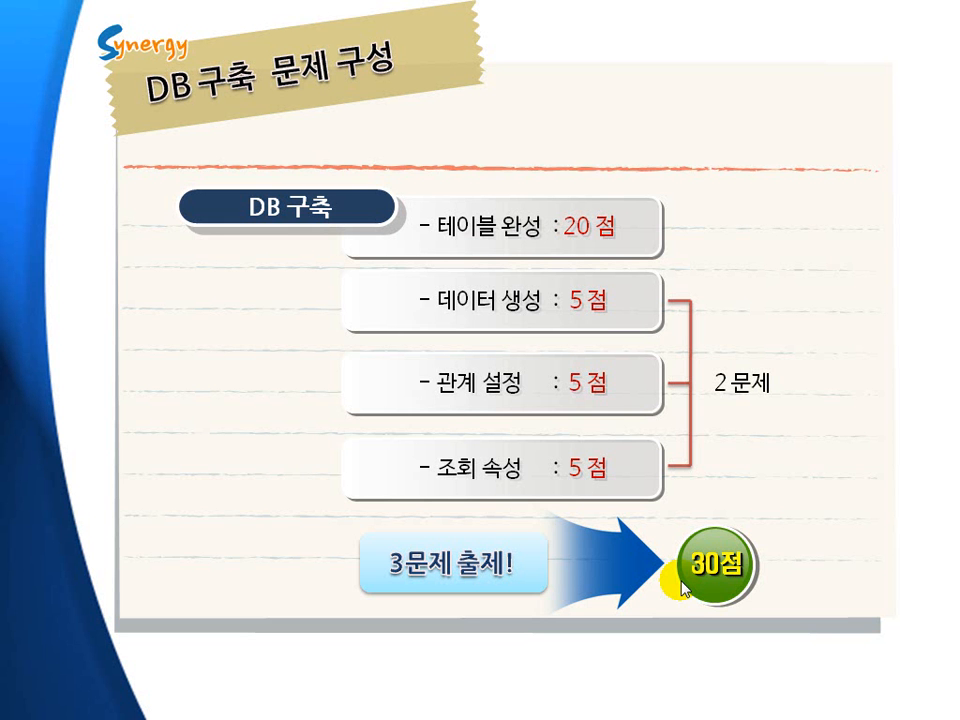
{"action": "key", "text": "ctrl+shift+d"}
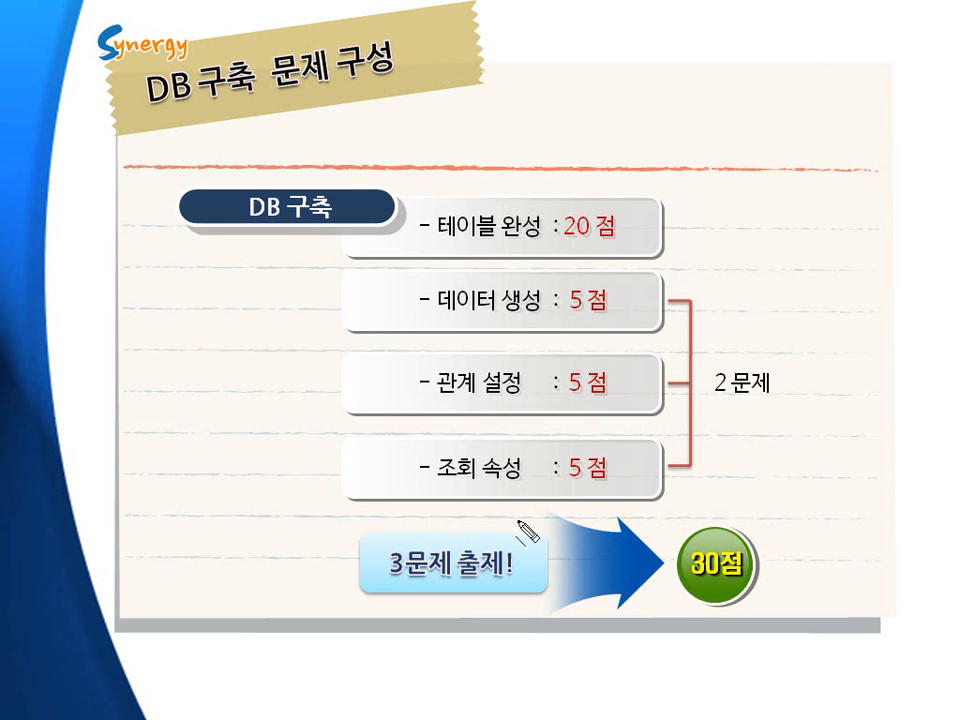